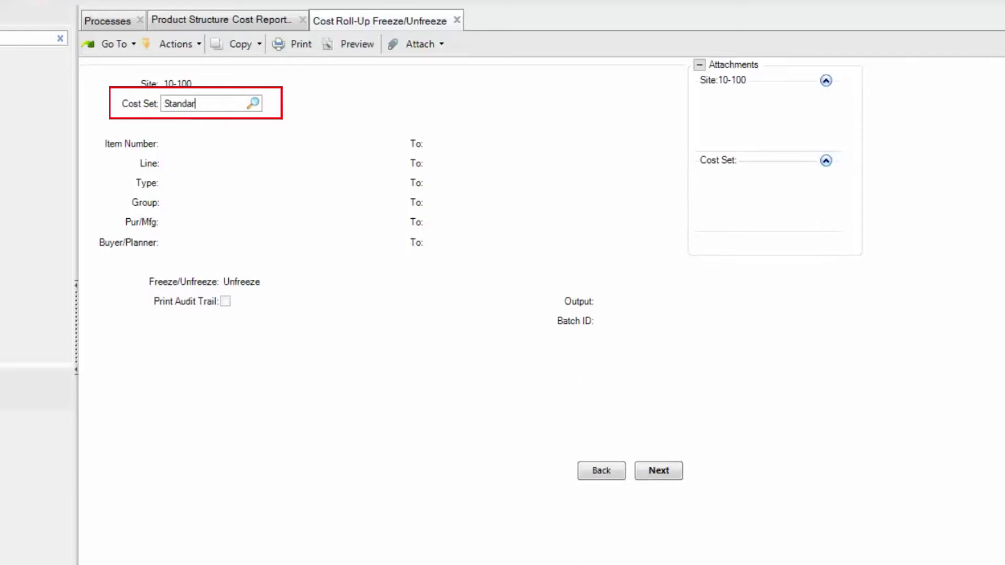
- Freeze the cost roll-up for item range TEST-FG-A to TEST-FG-A, looking up the item with "test" and printing the audit trail to PAGE
type("test")
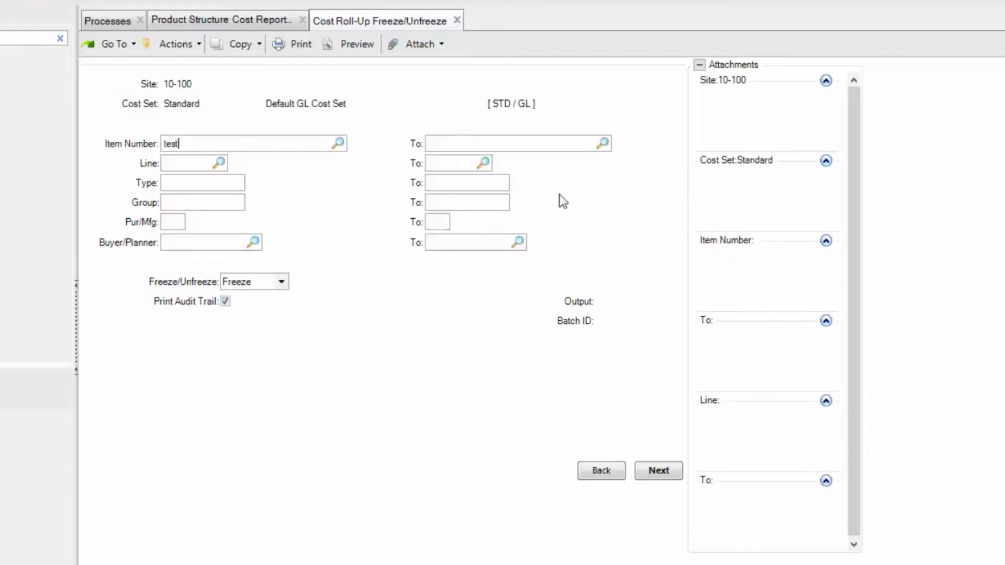
left_click(339, 143)
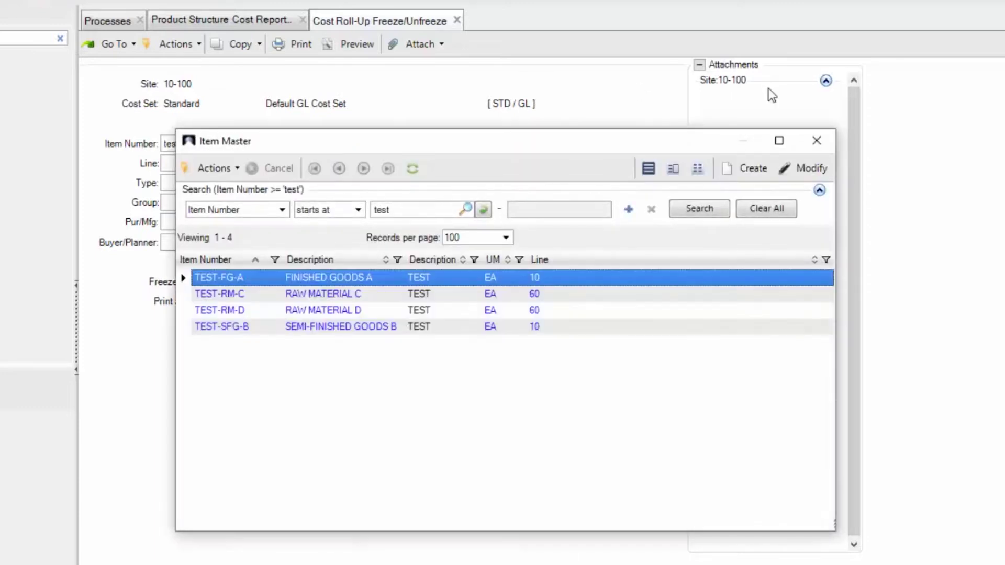
double_click(262, 277)
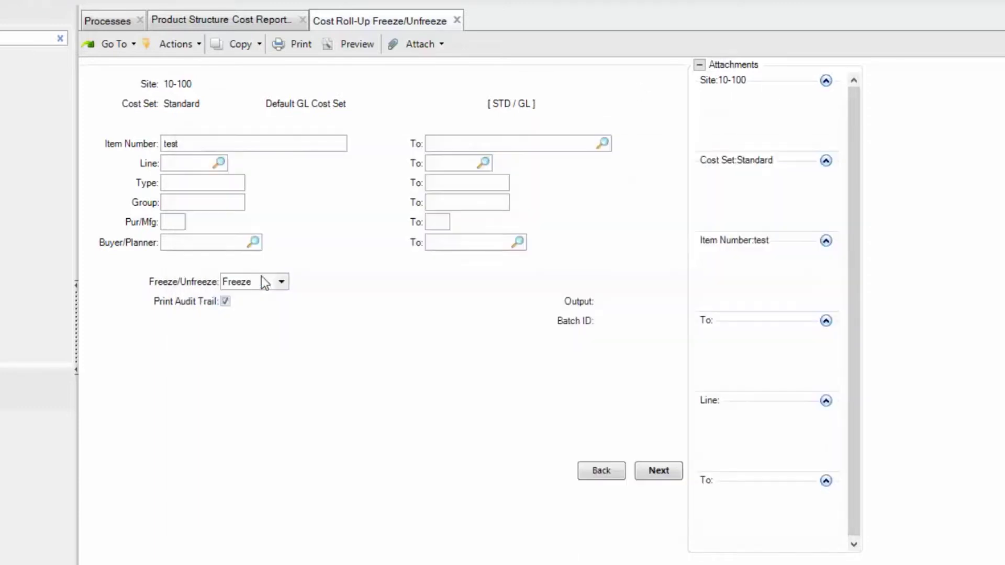
left_click(468, 144)
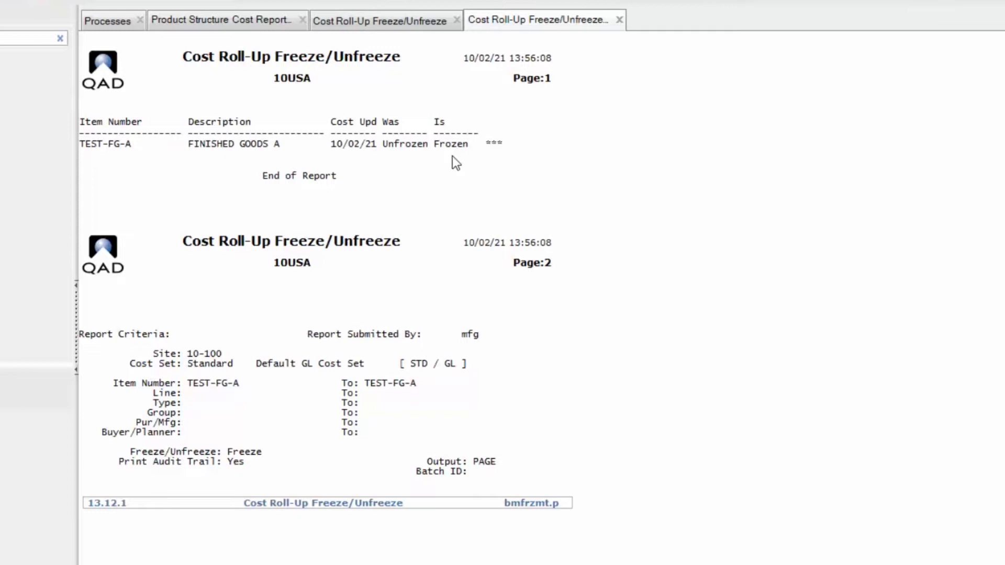
- Search the applications for "routing m" and open Routing Maintenance
left_click(60, 38)
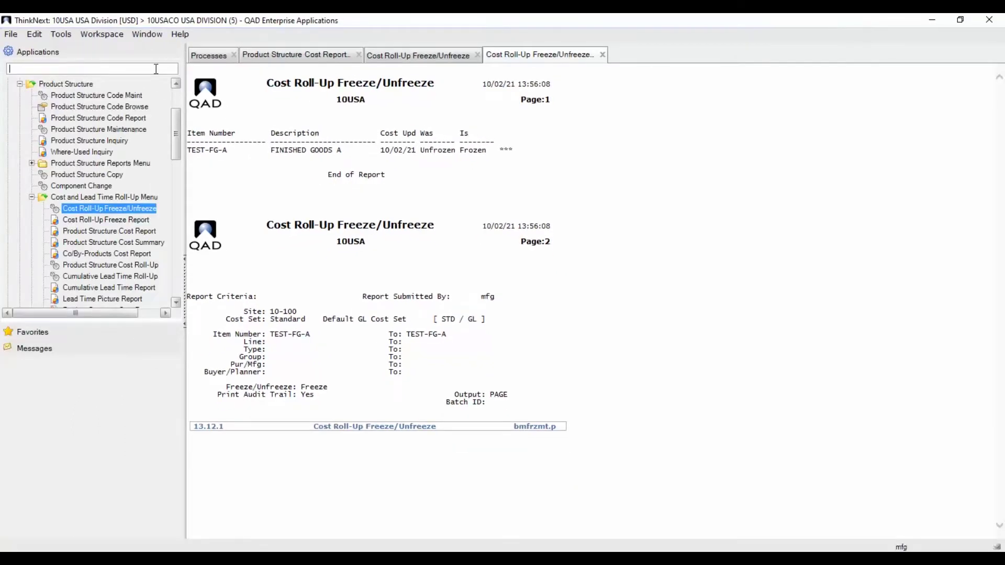
type("r")
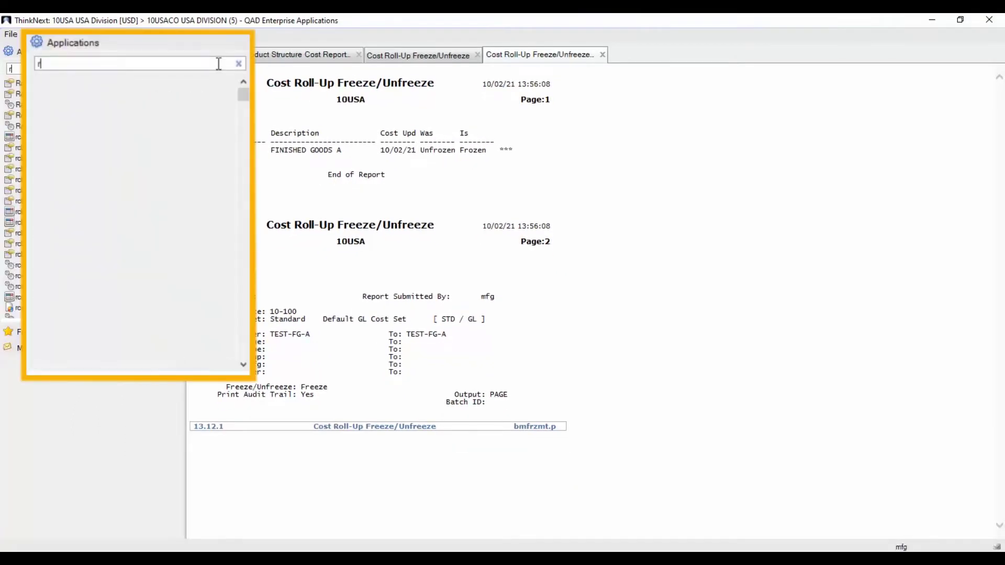
type("outing m")
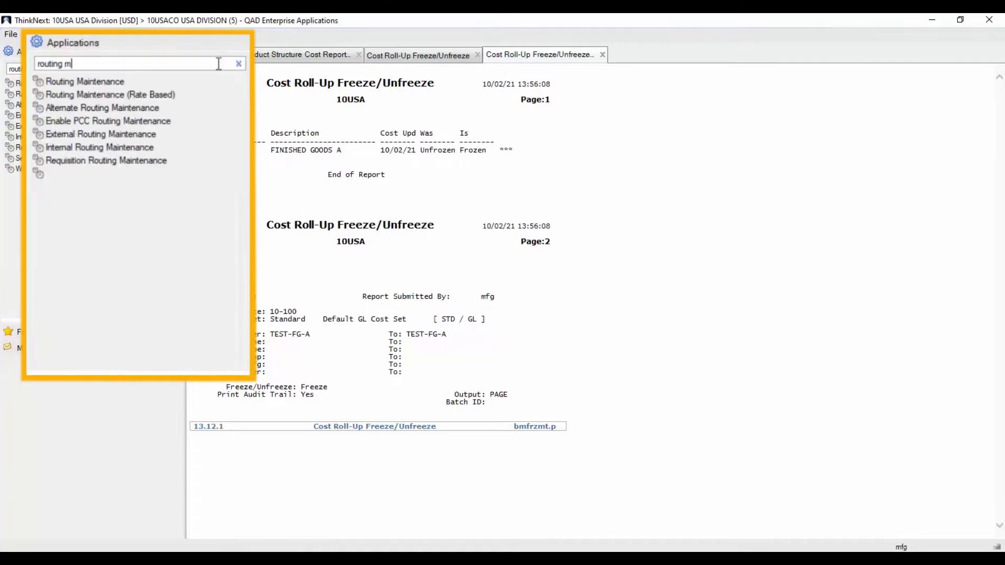
key("Down")
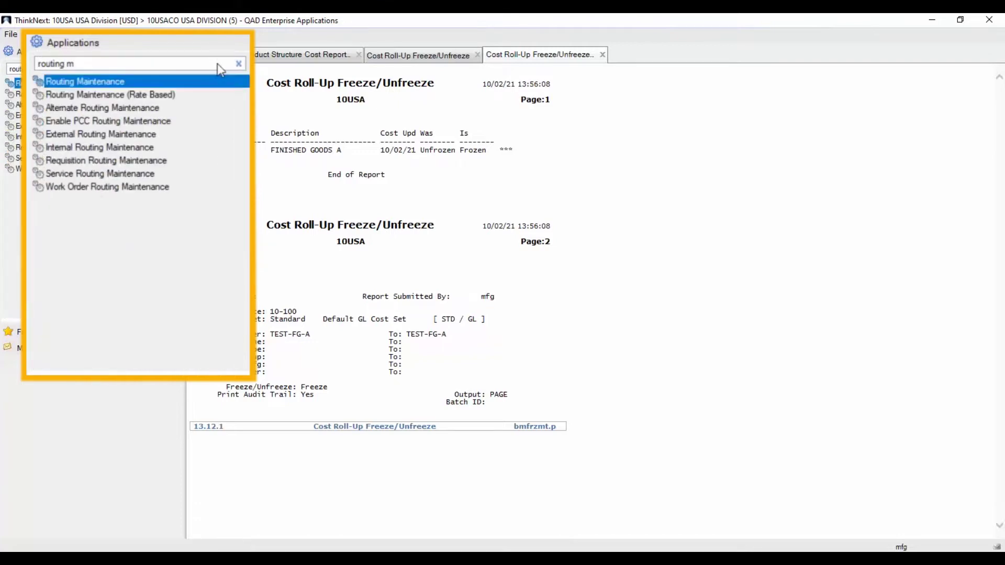
key("Return")
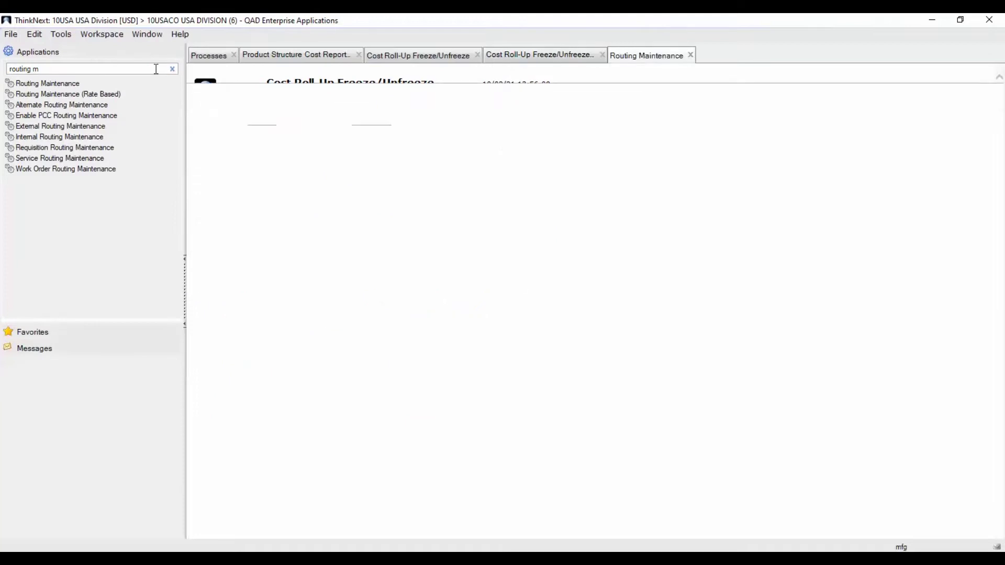
- Load routing code TEST-FG-A, operation 0, keep work center 9900, and set its run time to 0.15
type("test")
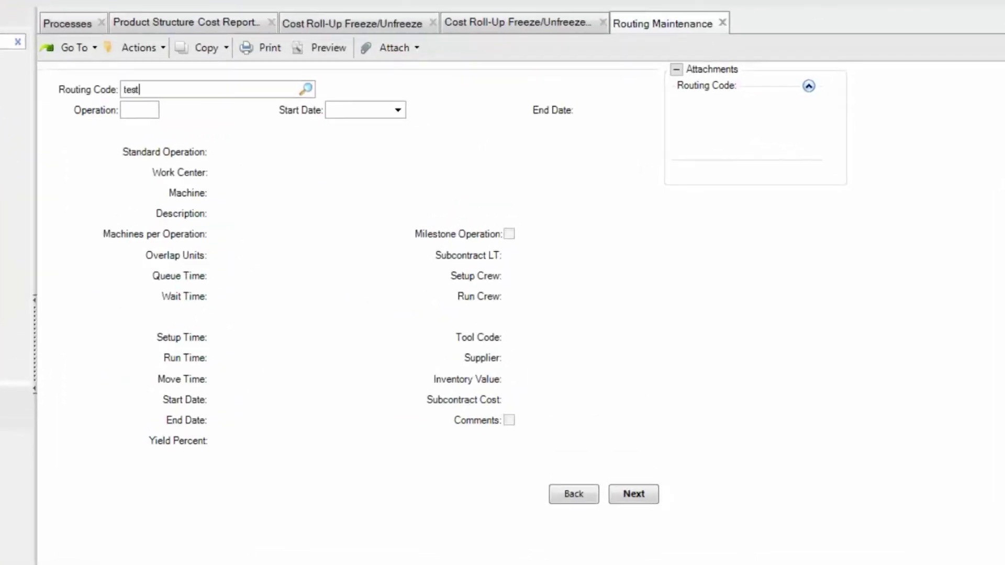
key("Return")
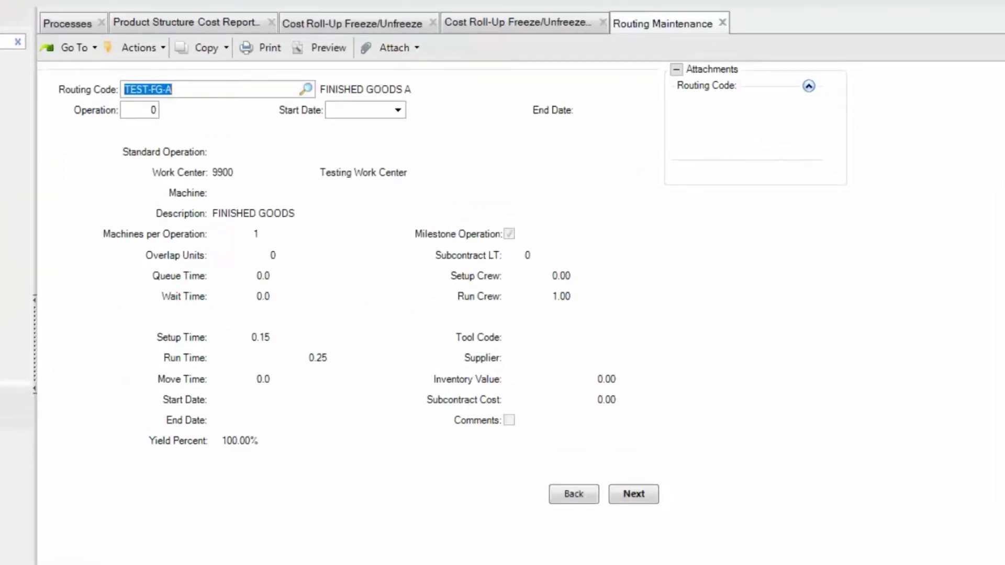
key("Return")
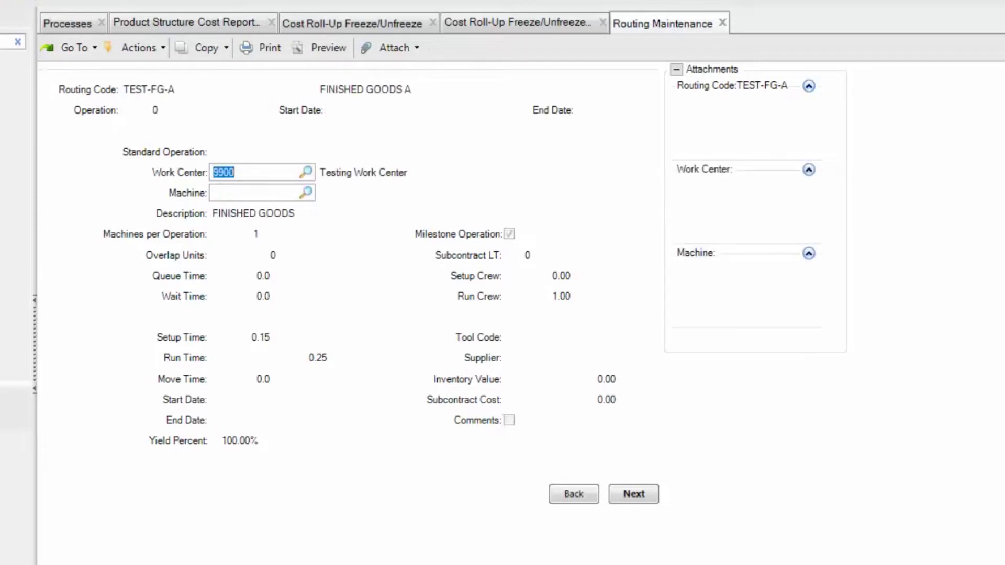
key("Return")
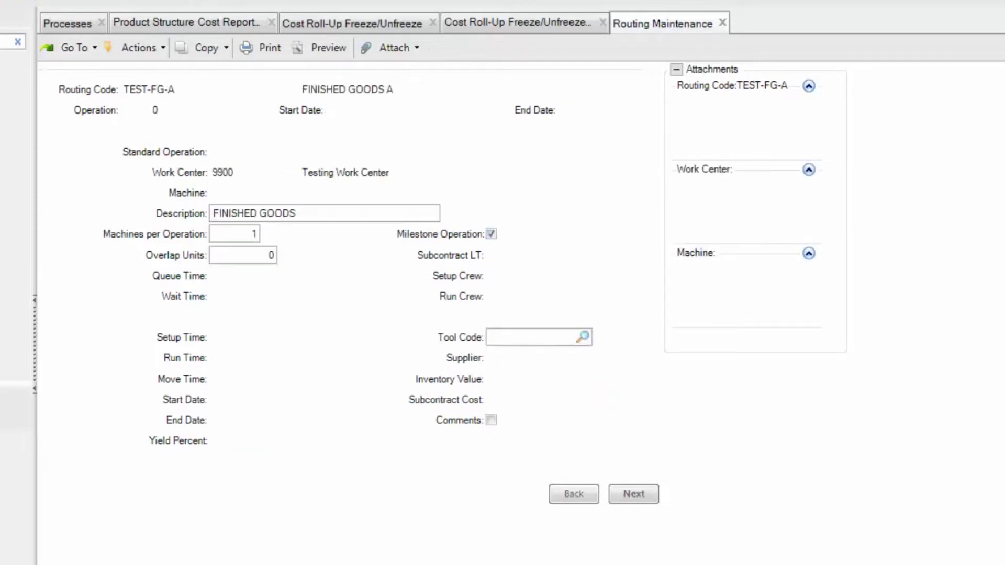
left_click(287, 357)
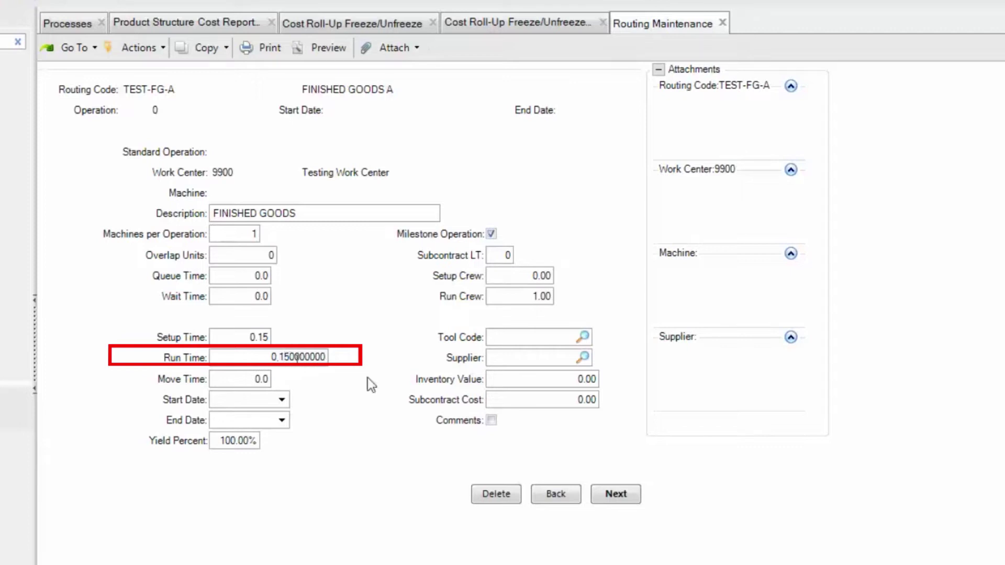
key("Return")
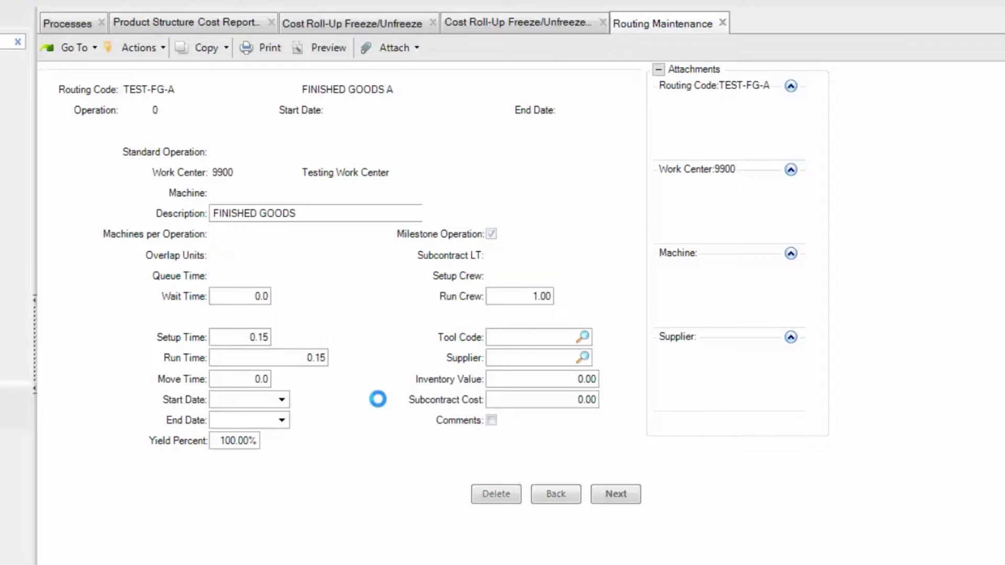
left_click(612, 491)
- Search the applications for "item cost maint" and open Item Cost Maintenance
left_click(176, 68)
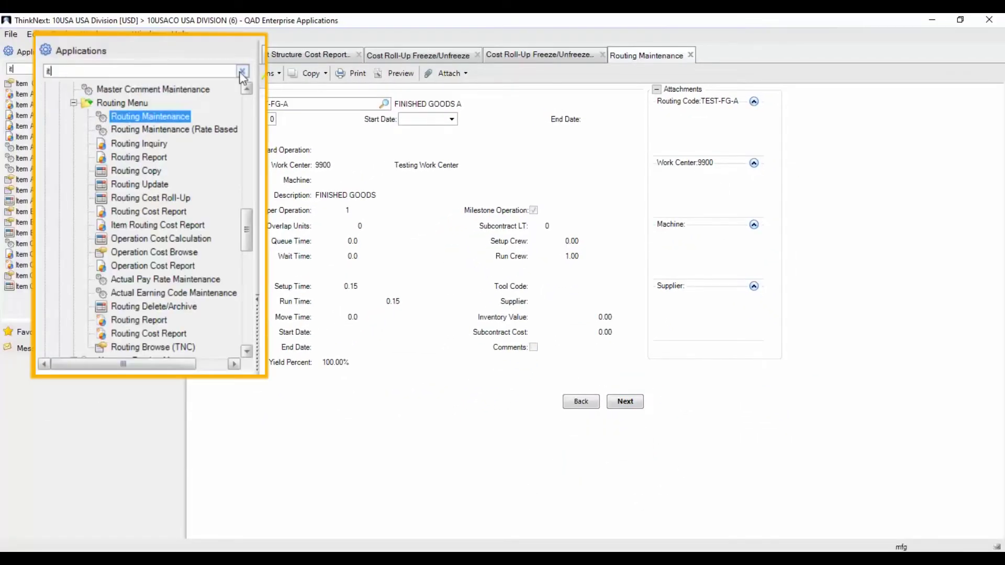
type("item cost m")
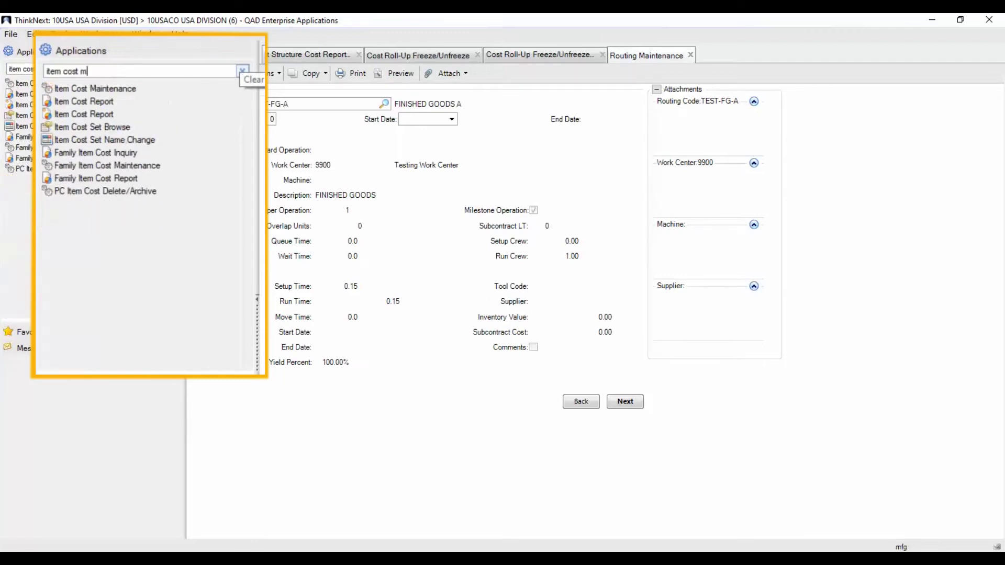
type("aint")
key("Down")
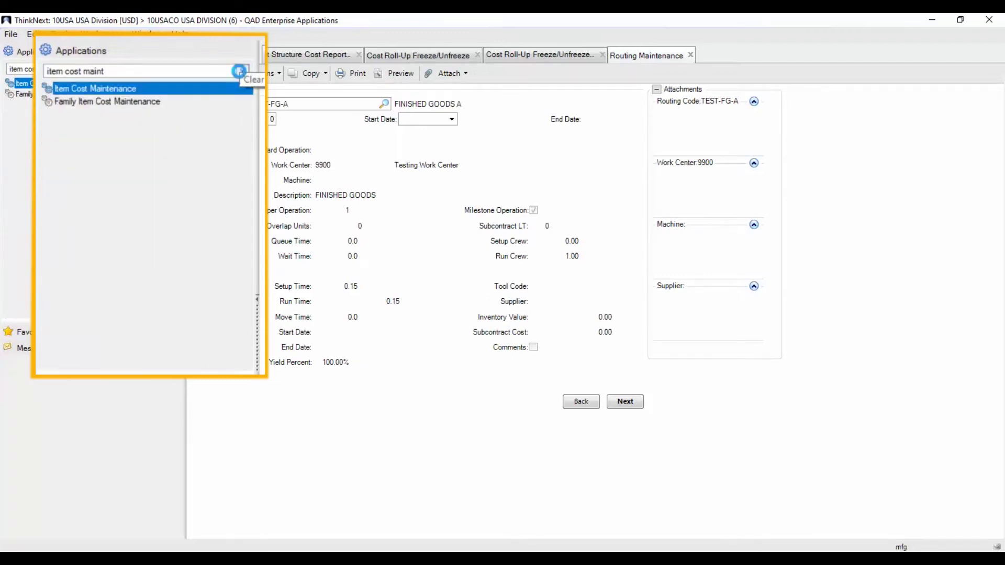
key("Return")
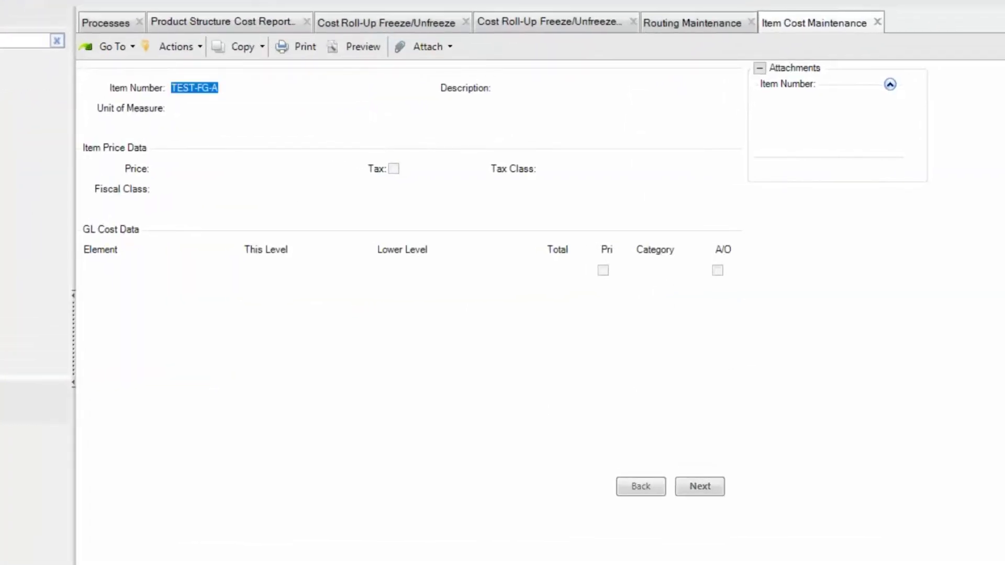
- Set the this-level Material GL cost of item TEST-RM-C to 5 and leave its cost records
type("TEST-RM-C")
key("Return")
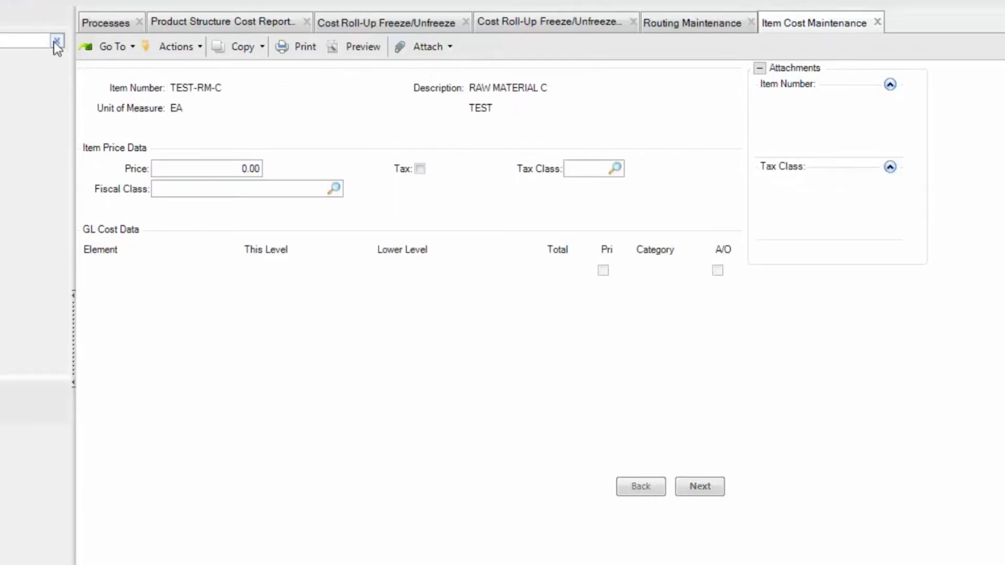
key("Tab")
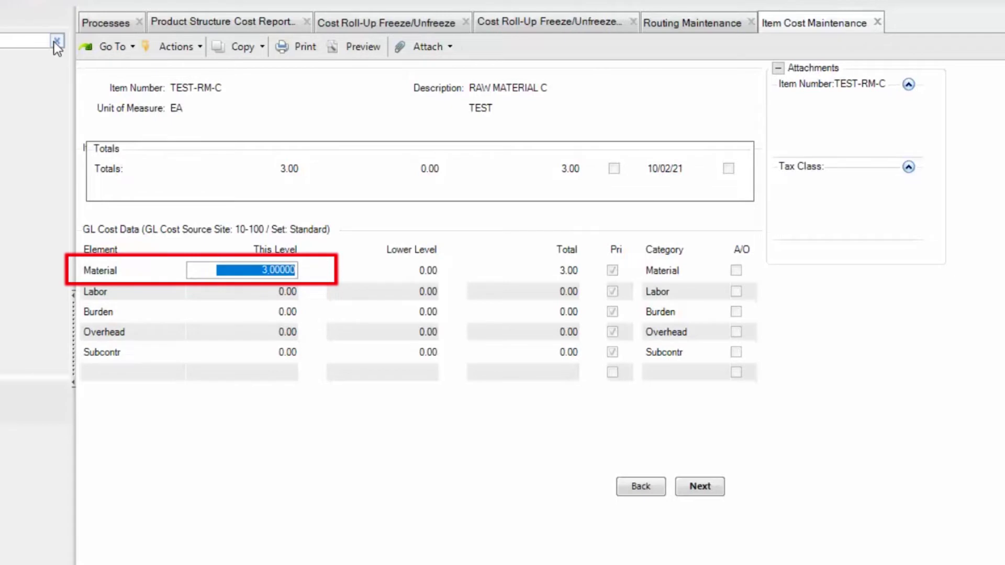
type("5")
key("Return")
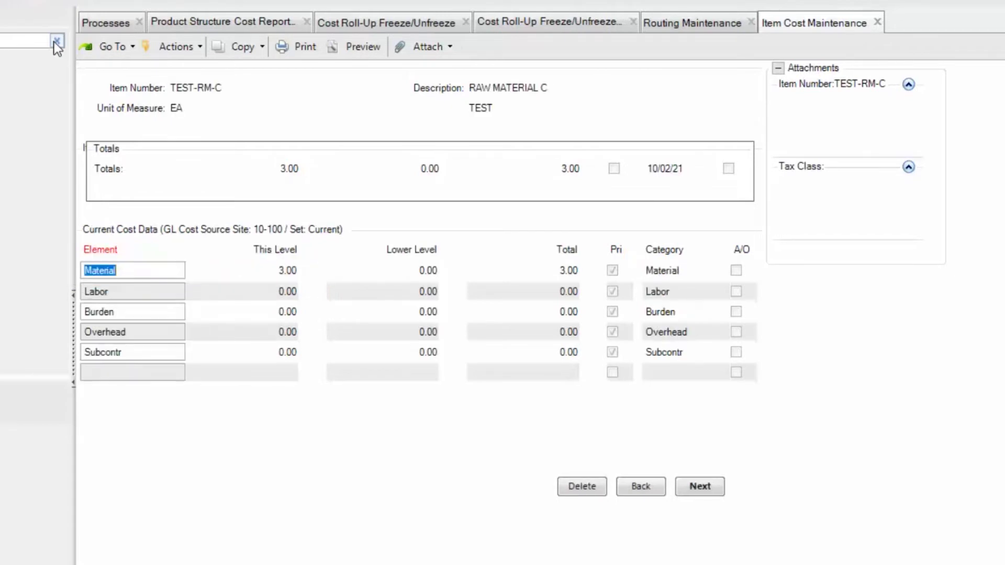
key("Escape")
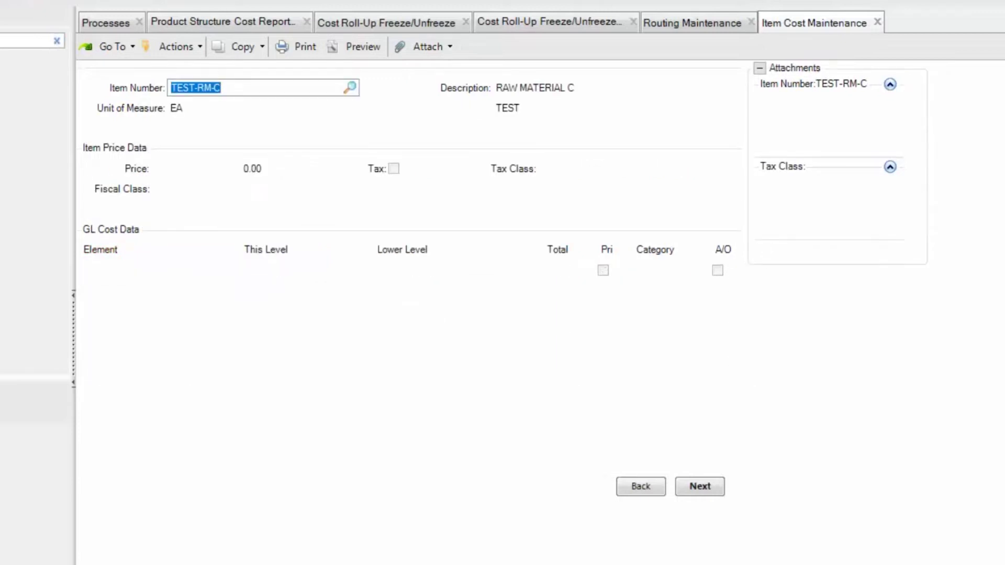
- Search the applications for "roll-up" and open Routing Cost Roll-Up
left_click(58, 41)
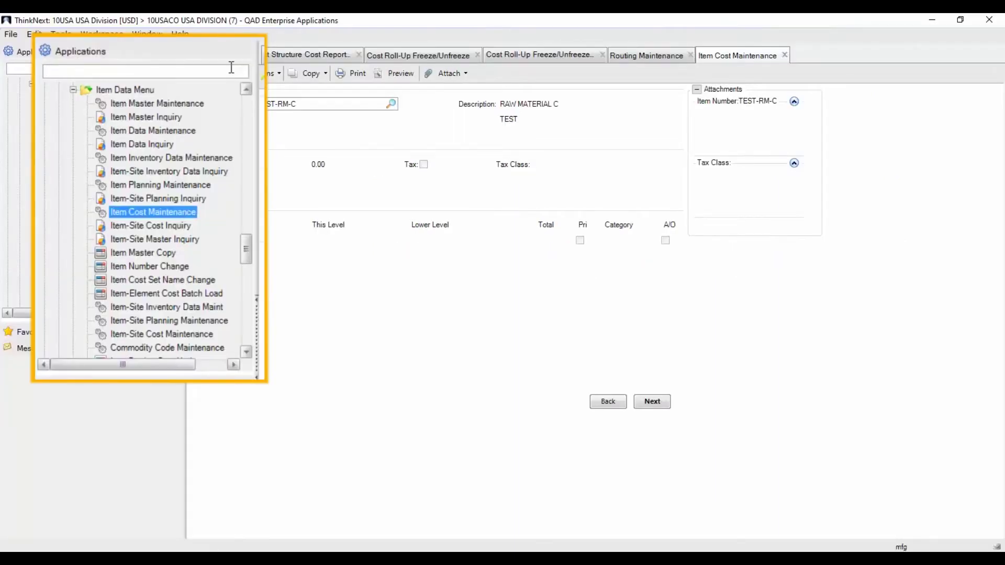
type("roll-up")
left_click(112, 168)
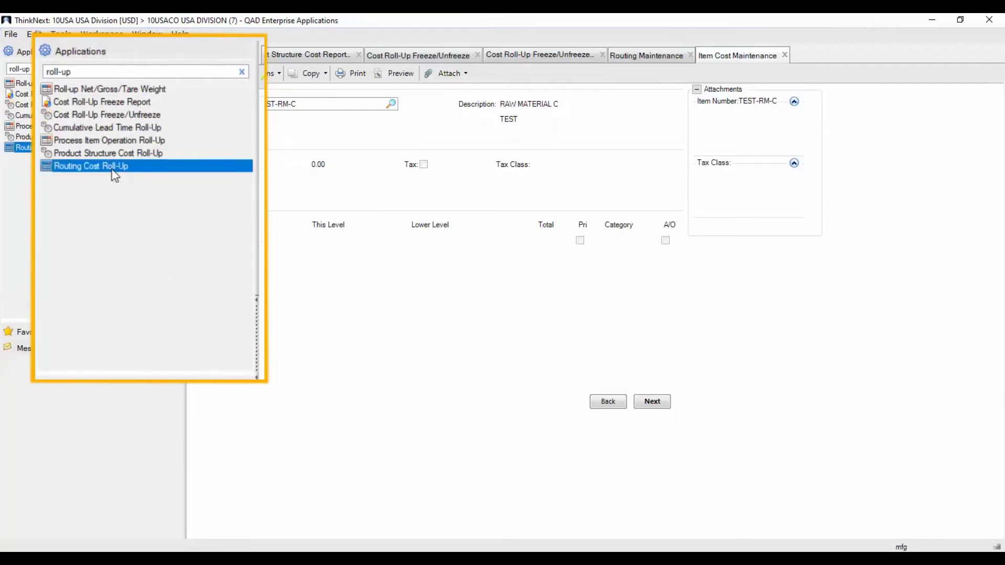
- Set the routing roll-up to site 10-100, cost set Standard, and item range TEST-FG-A to TEST-FG-A
key("Tab")
type("Standard")
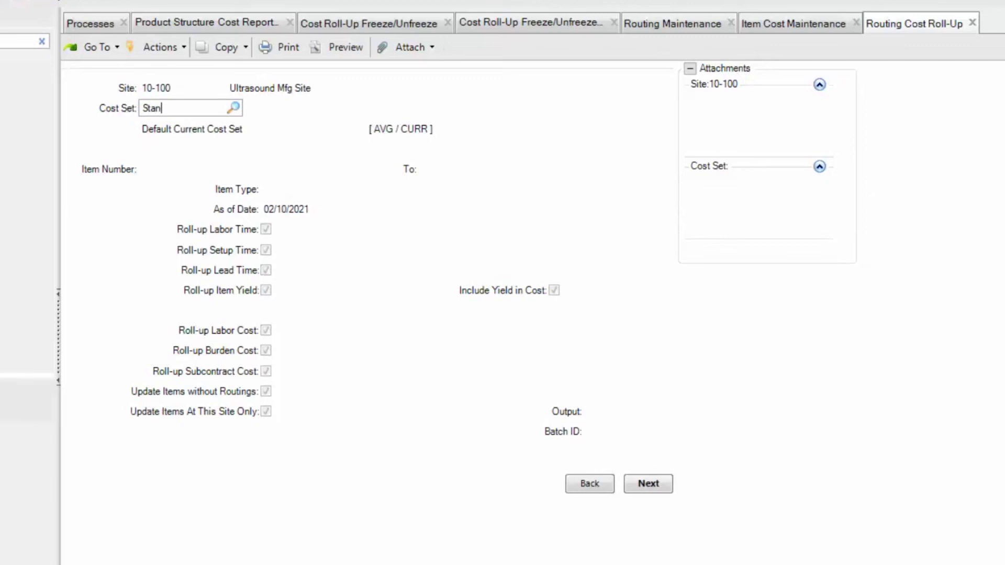
key("Tab")
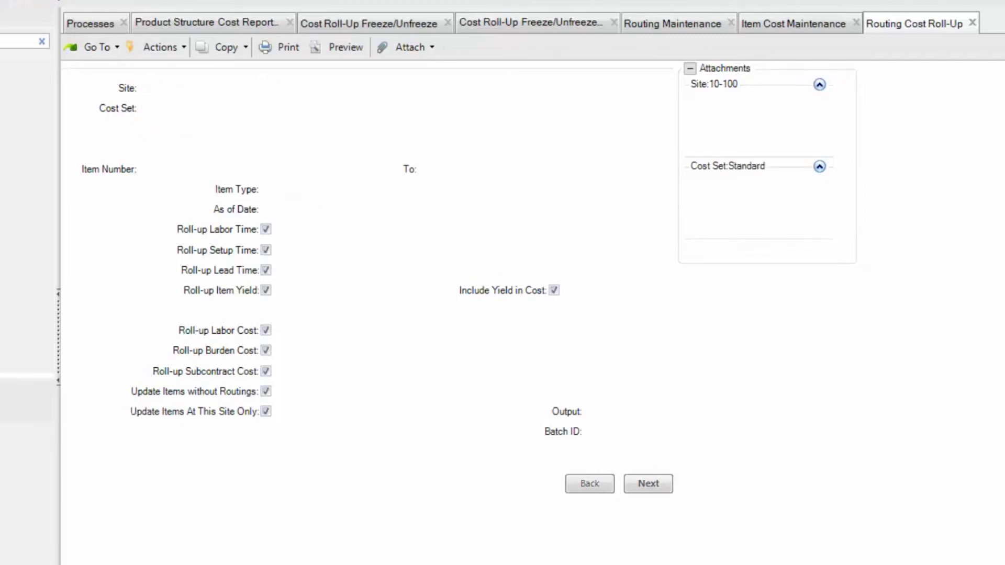
type("test")
left_click(321, 168)
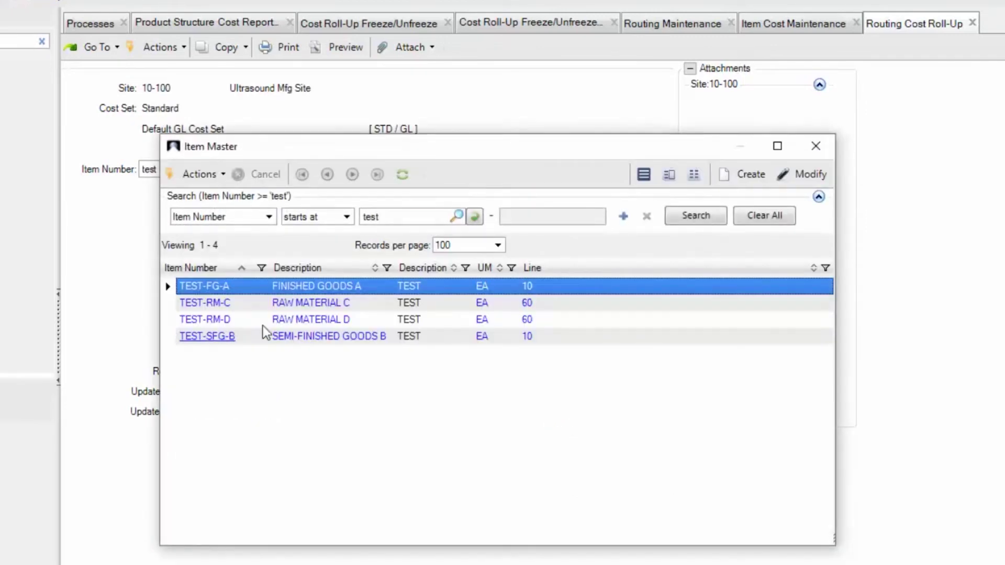
double_click(243, 285)
key("ctrl+c")
left_click(489, 167)
key("ctrl+v")
- Turn off roll-up of labor time, setup time, lead time and item yield, and run the routing cost roll-up with output PAGE
left_click(269, 229)
left_click(267, 290)
left_click(649, 484)
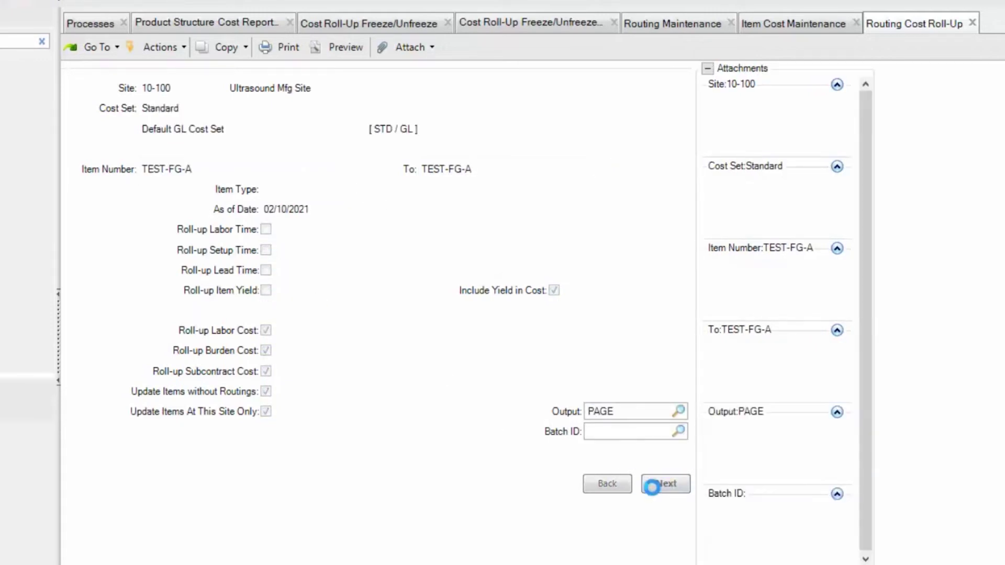
left_click(652, 487)
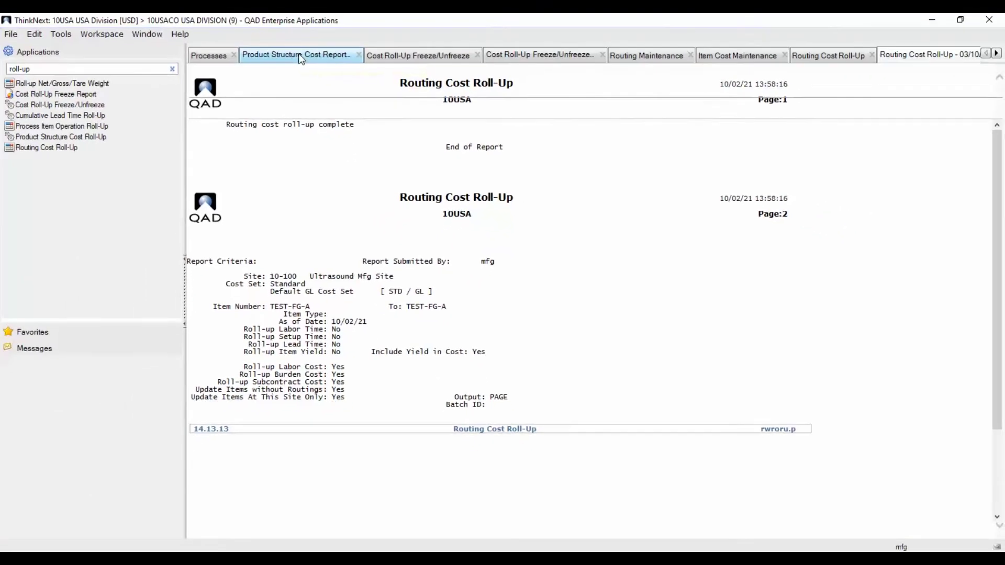
- Refresh the Product Structure Cost Report to examine the costs of TEST-FG-A and its components
left_click(212, 22)
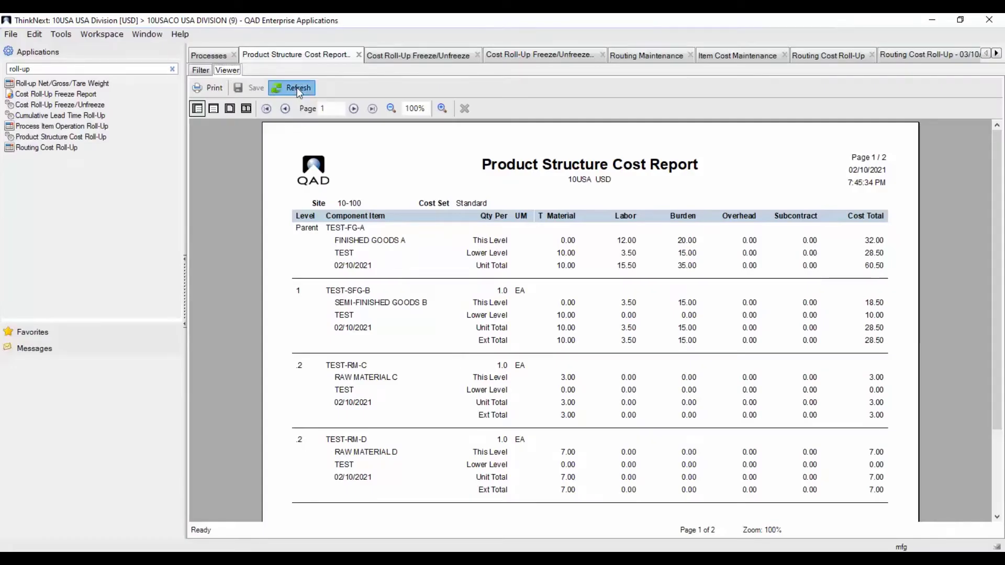
left_click(297, 87)
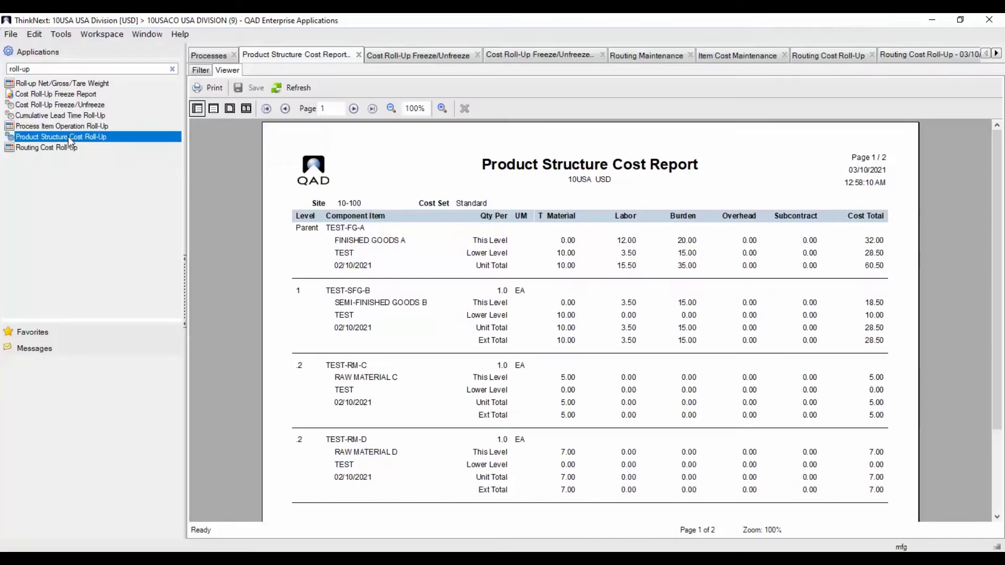
- Open Product Structure Cost Roll-Up for site 10-100 and set the cost set to Standard
left_click(68, 137)
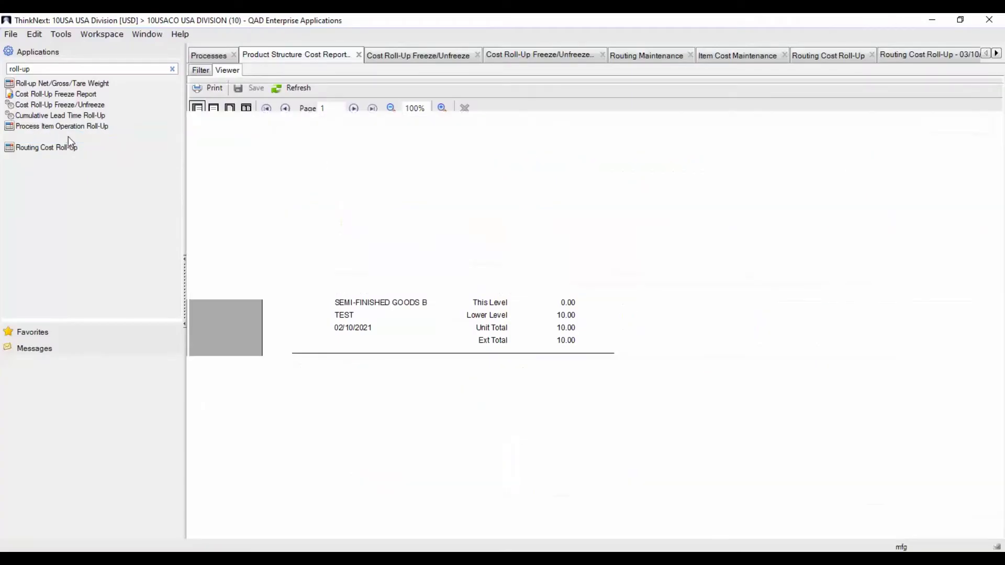
key("Return")
type("S")
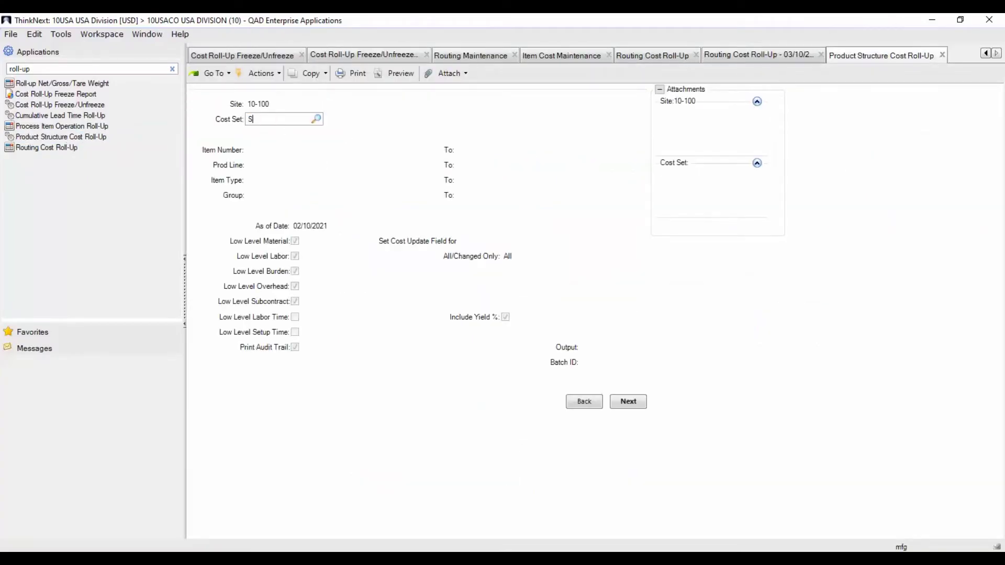
type("tandard")
key("Return")
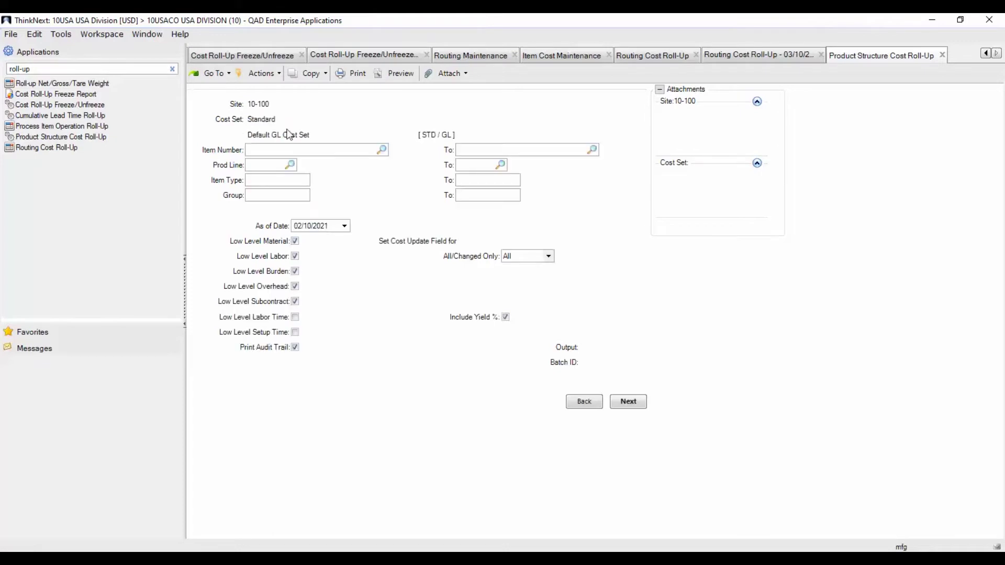
- Set the item range to TEST-FG-A through TEST-FG-A and run the product structure cost roll-up with output PAGE
type("TEST-FG-A")
key("ctrl+v")
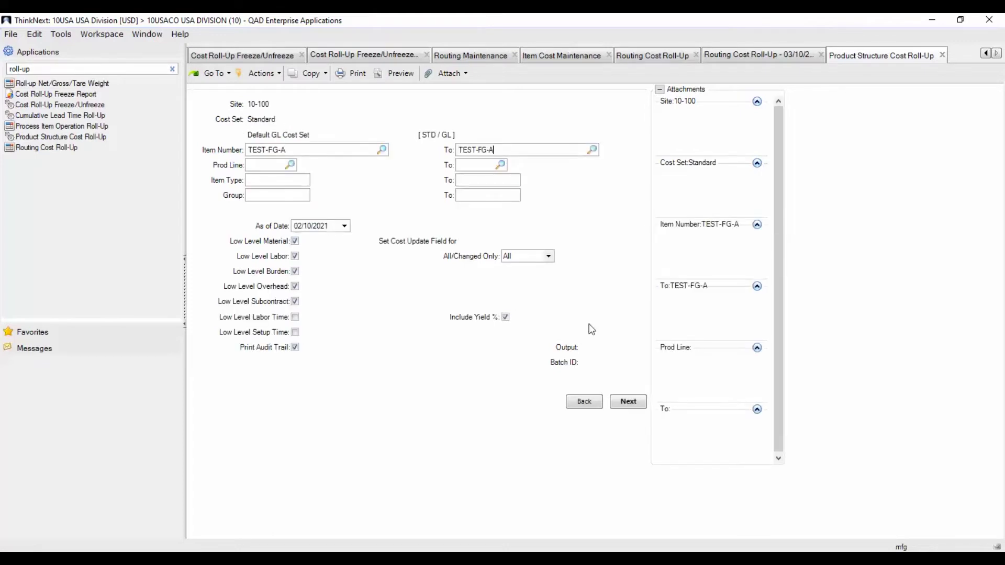
left_click(634, 408)
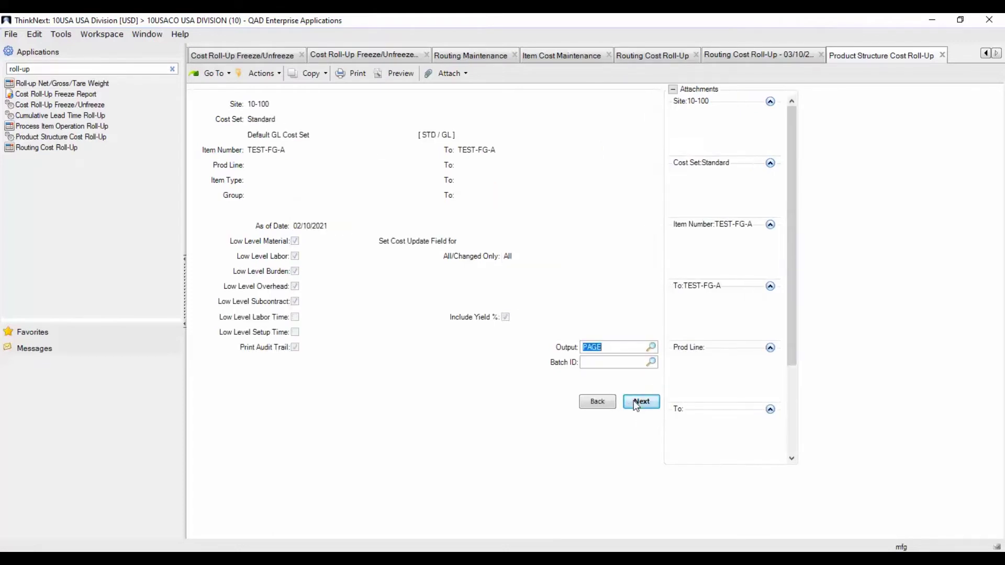
- Refresh the Product Structure Cost Report to check the costs of the frozen item TEST-FG-A and its components
left_click(987, 53)
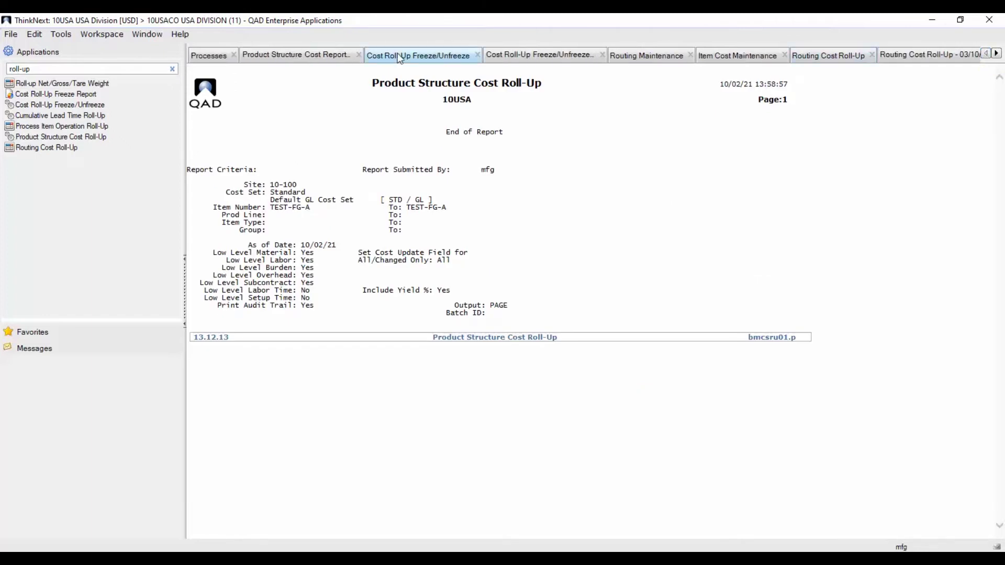
left_click(322, 55)
left_click(297, 87)
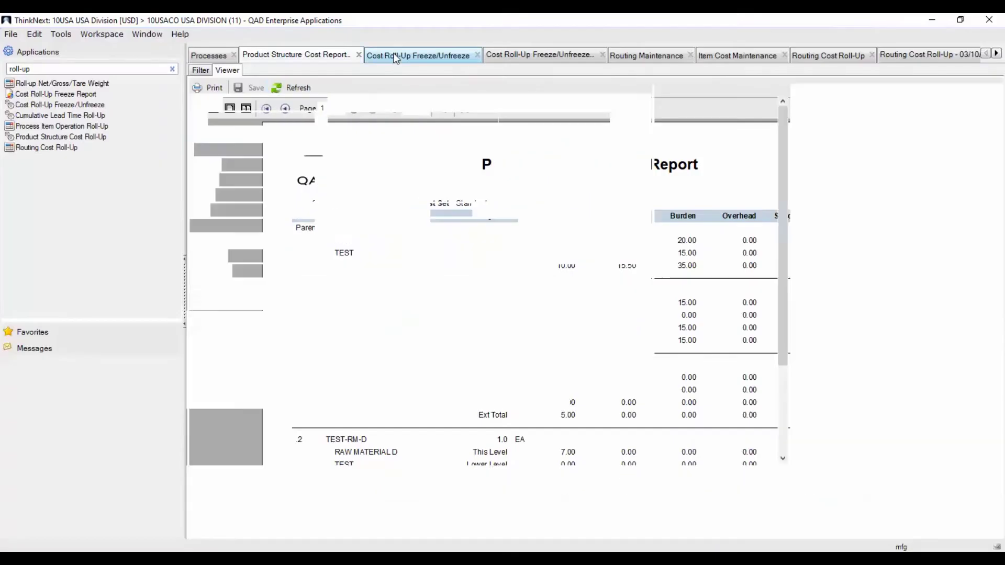
- Unfreeze TEST-FG-A for site 10-100 and cost set Standard in Cost Roll-Up Freeze/Unfreeze, with the audit trail printed to PAGE
left_click(398, 56)
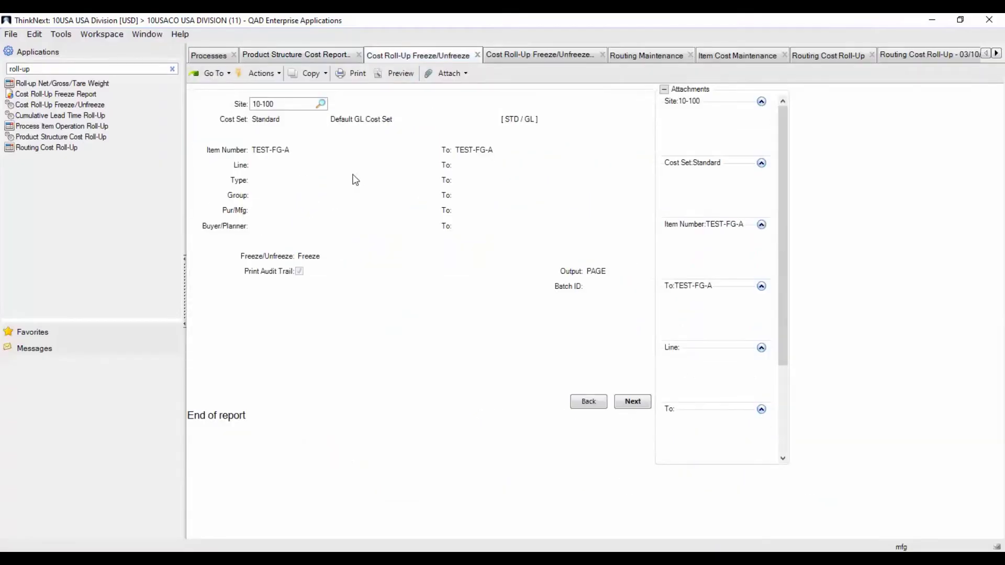
key("Return")
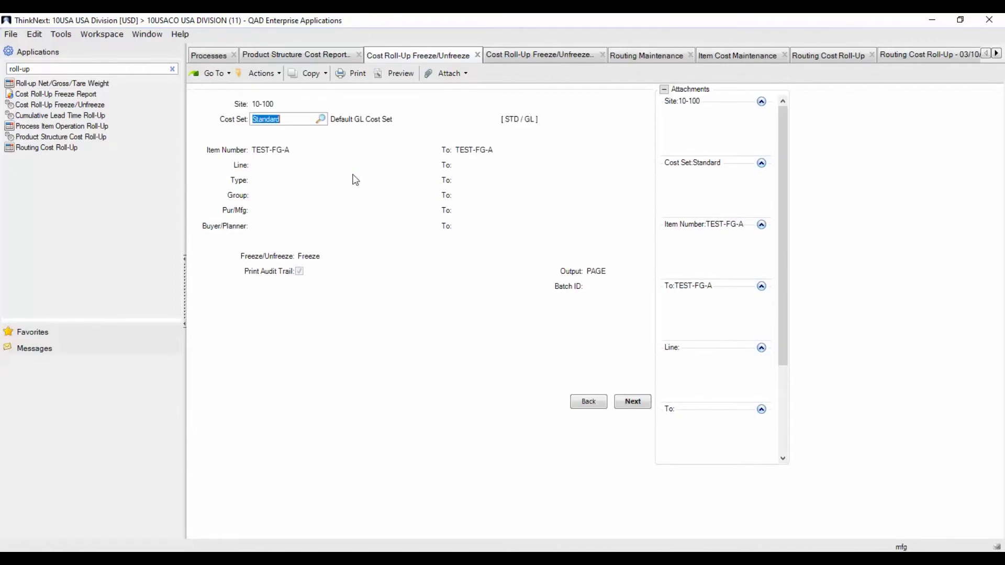
key("Return")
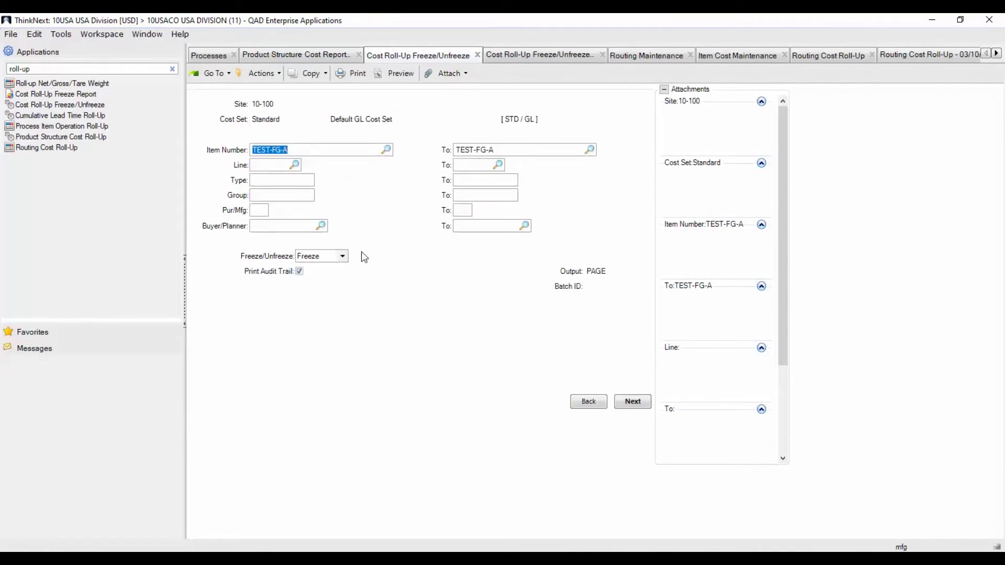
left_click(343, 257)
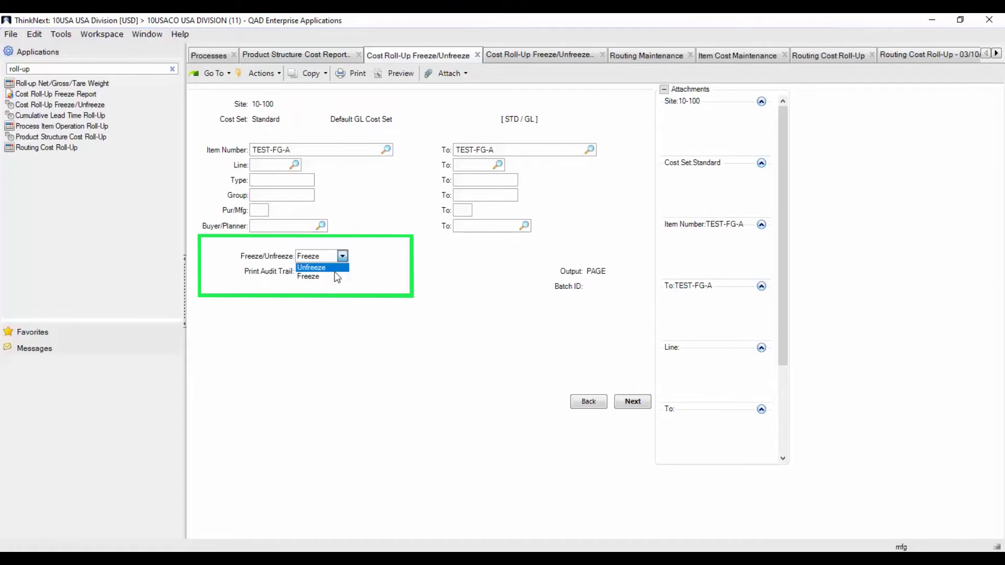
left_click(334, 269)
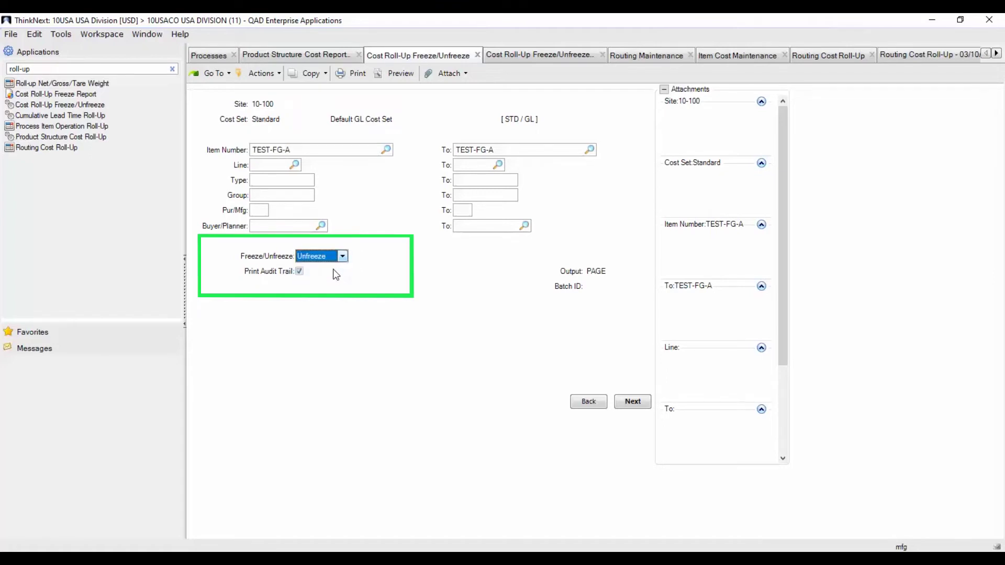
left_click(633, 402)
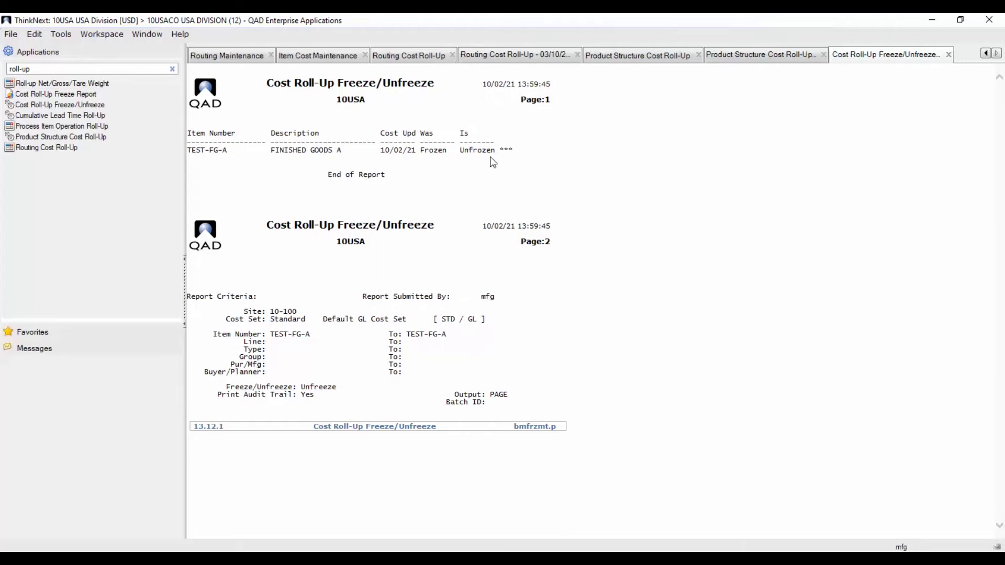
- Rerun Routing Cost Roll-Up for TEST-FG-A at site 10-100 with cost set Standard and output PAGE
left_click(409, 55)
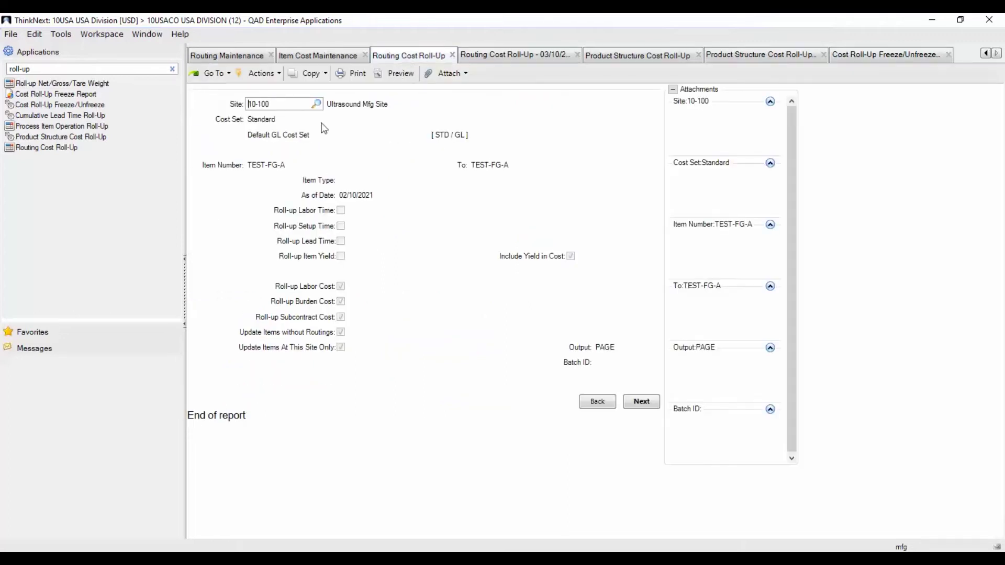
key("Tab")
type("S")
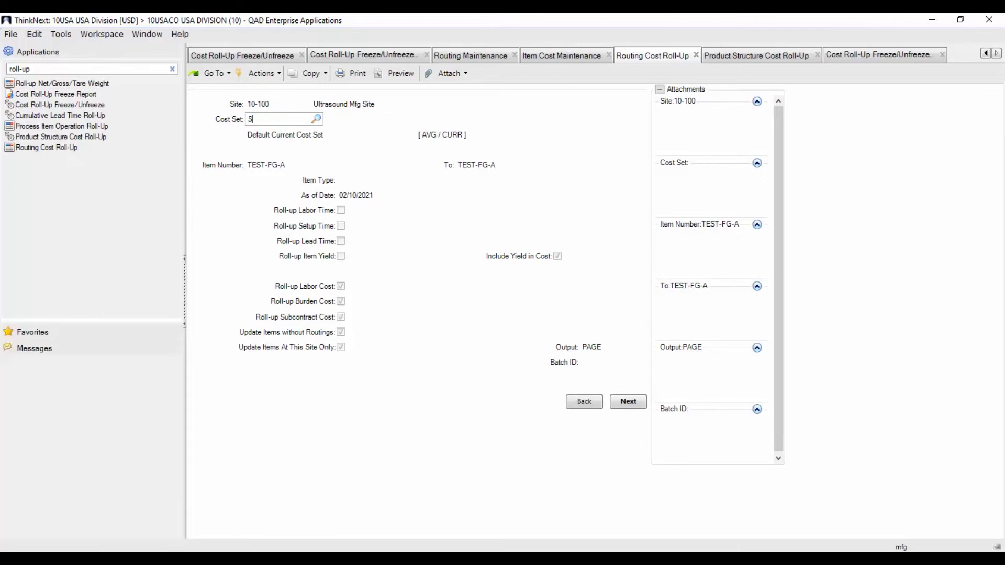
type("tandard")
key("Tab")
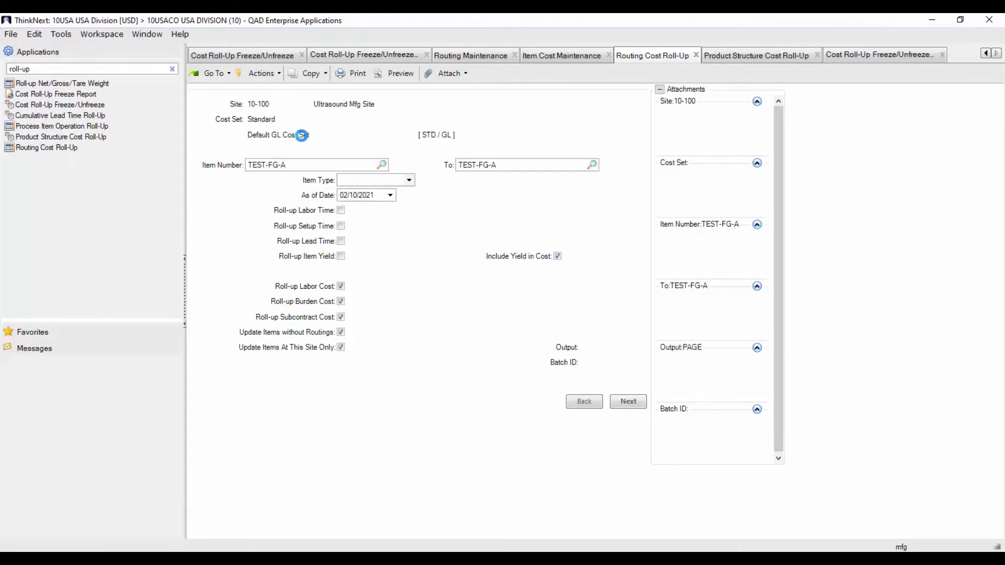
key("F1")
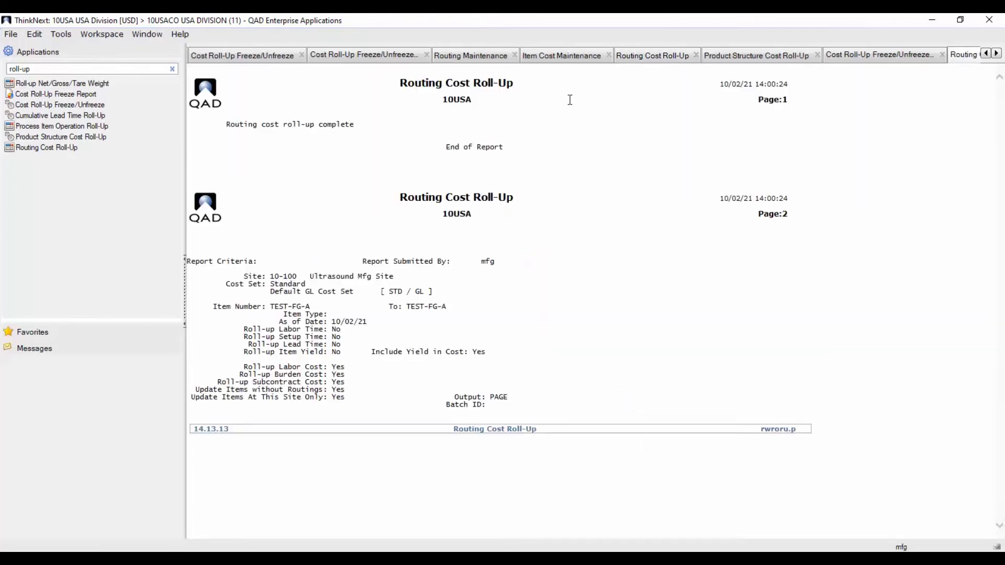
- Refresh the Product Structure Cost Report to examine the labor and burden costs of TEST-FG-A after the routing roll-up
left_click(997, 54)
left_click(949, 55)
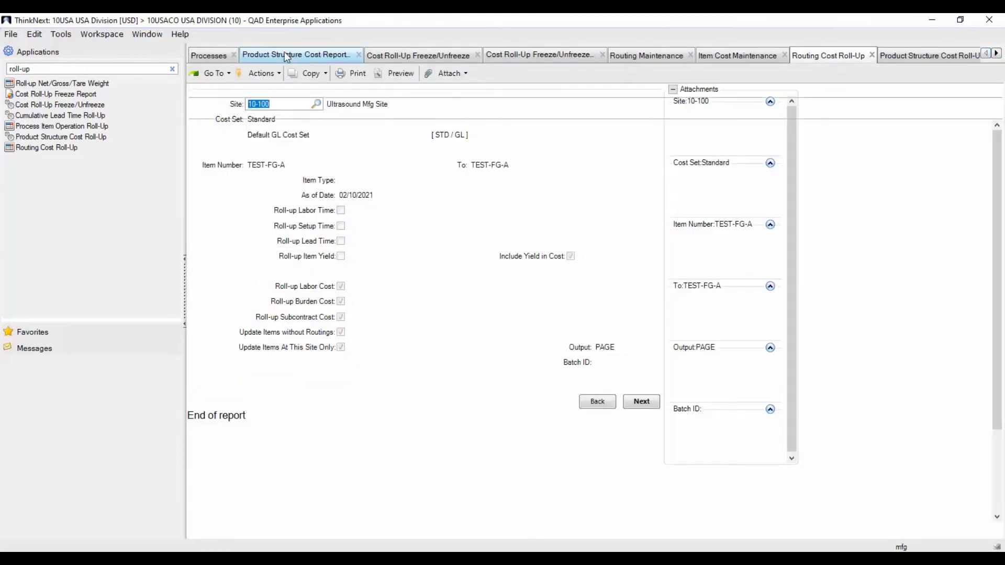
left_click(293, 54)
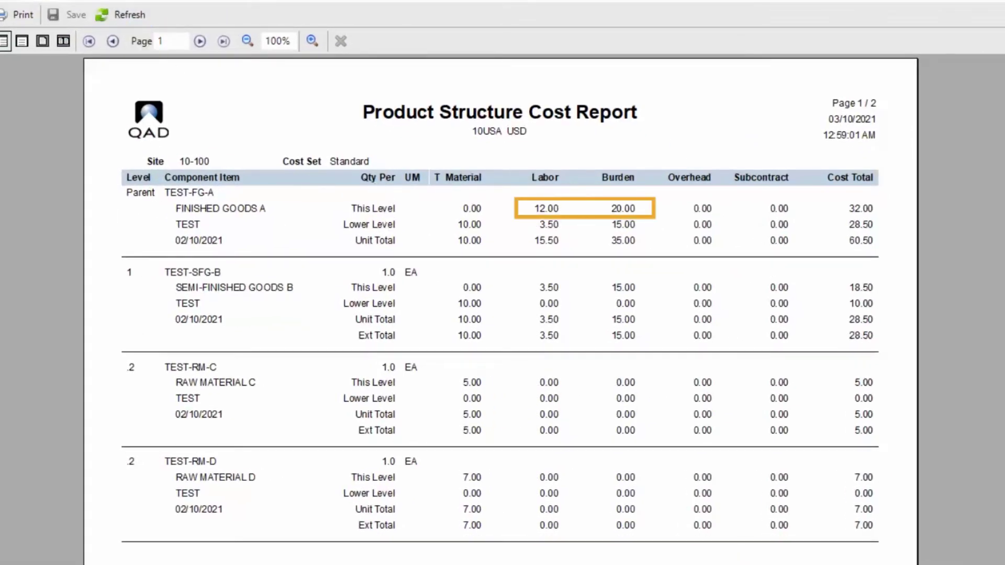
left_click(132, 15)
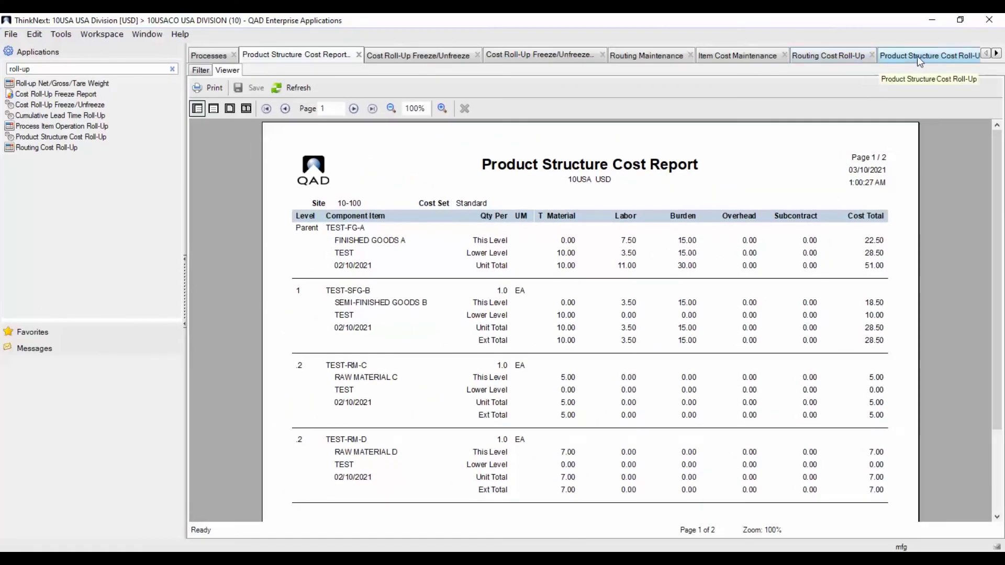
- Rerun Product Structure Cost Roll-Up for TEST-FG-A at site 10-100 with cost set Standard and output PAGE
left_click(918, 56)
key("Return")
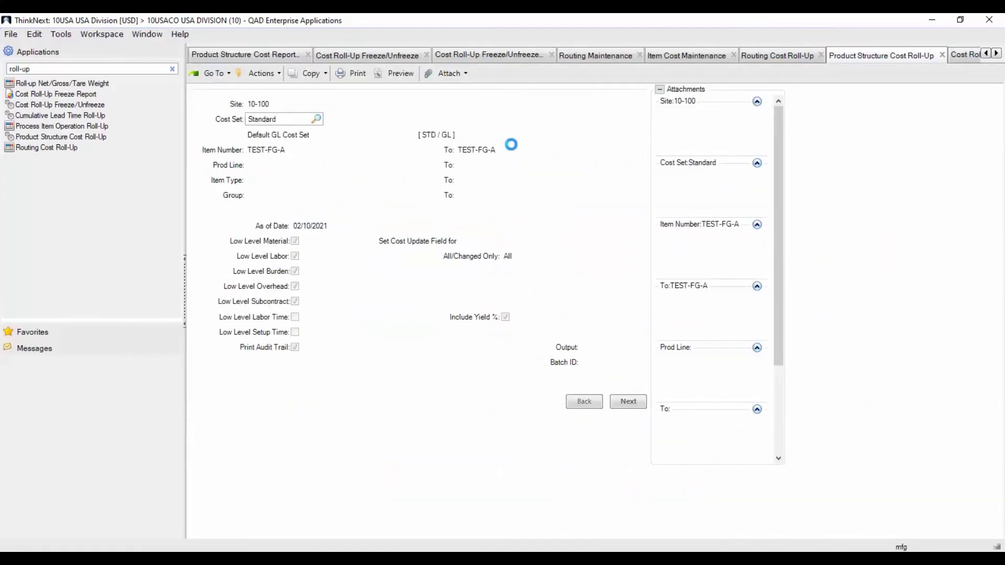
key("Return")
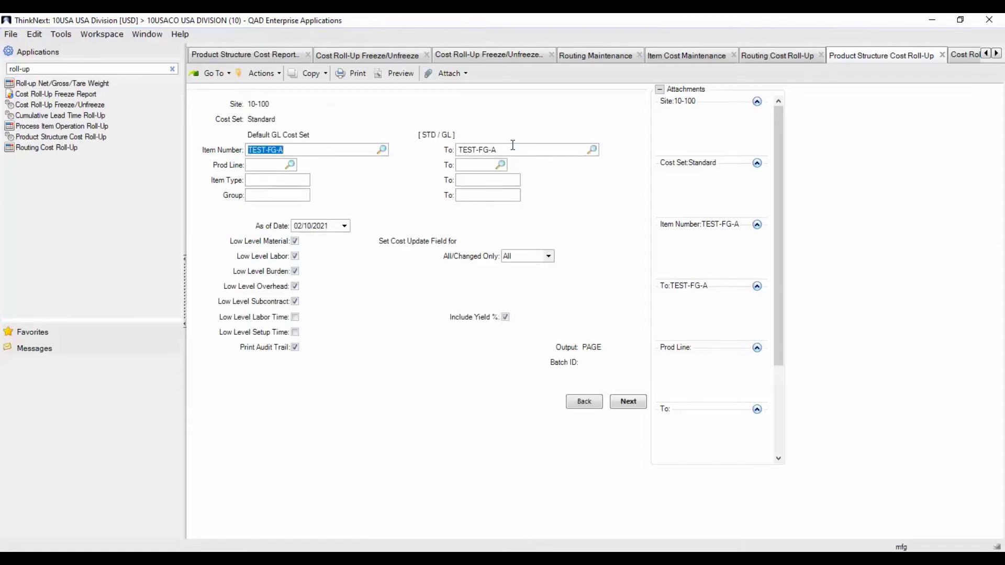
key("Return")
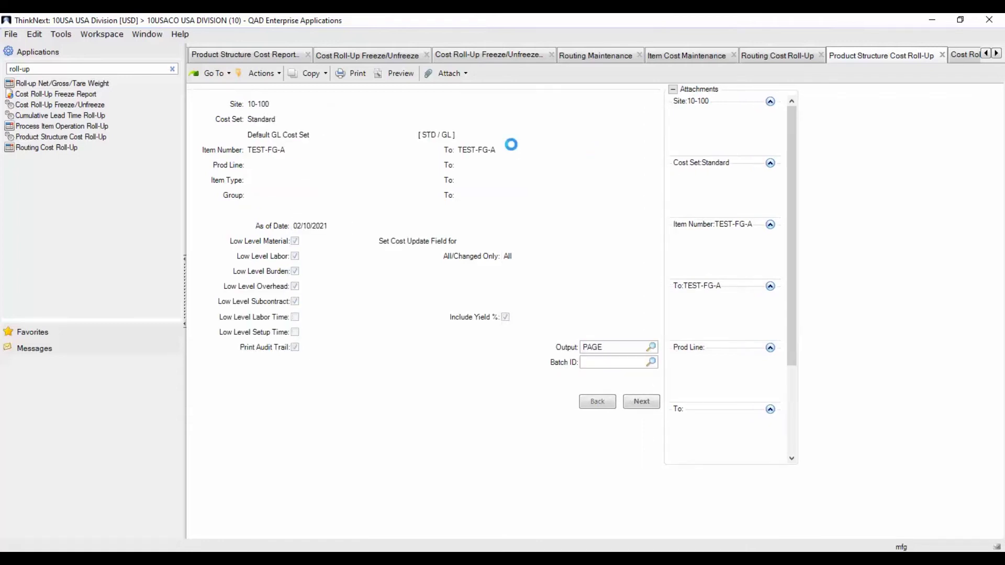
key("Return")
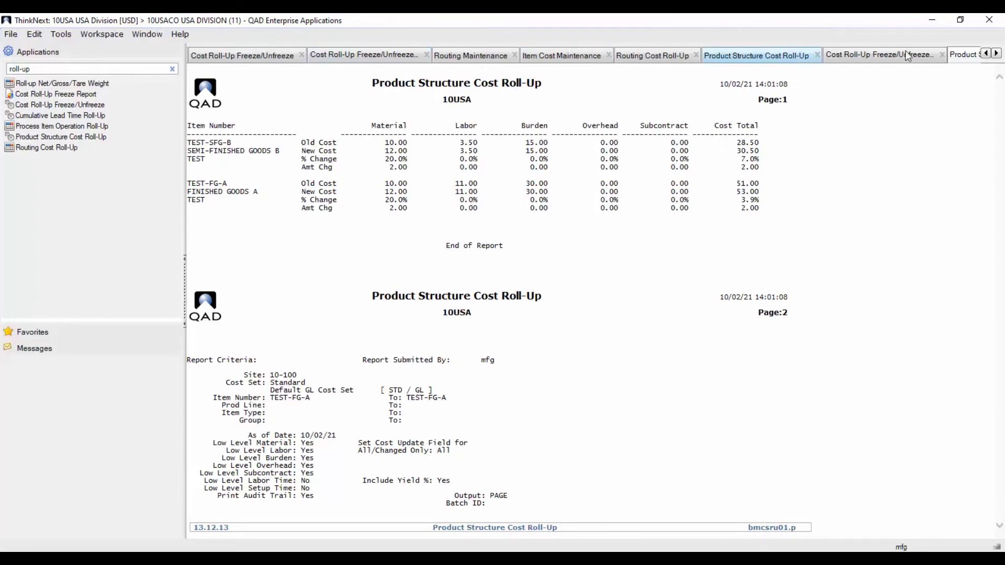
- Refresh the Product Structure Cost Report to compare the material costs of TEST-FG-A and TEST-SFG-B after the product structure roll-up
left_click(986, 54)
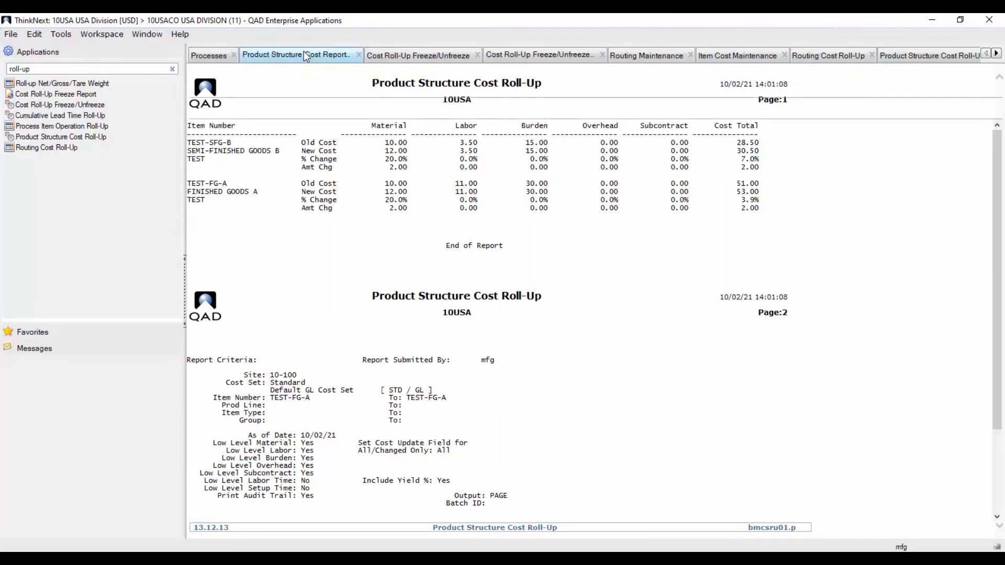
left_click(304, 51)
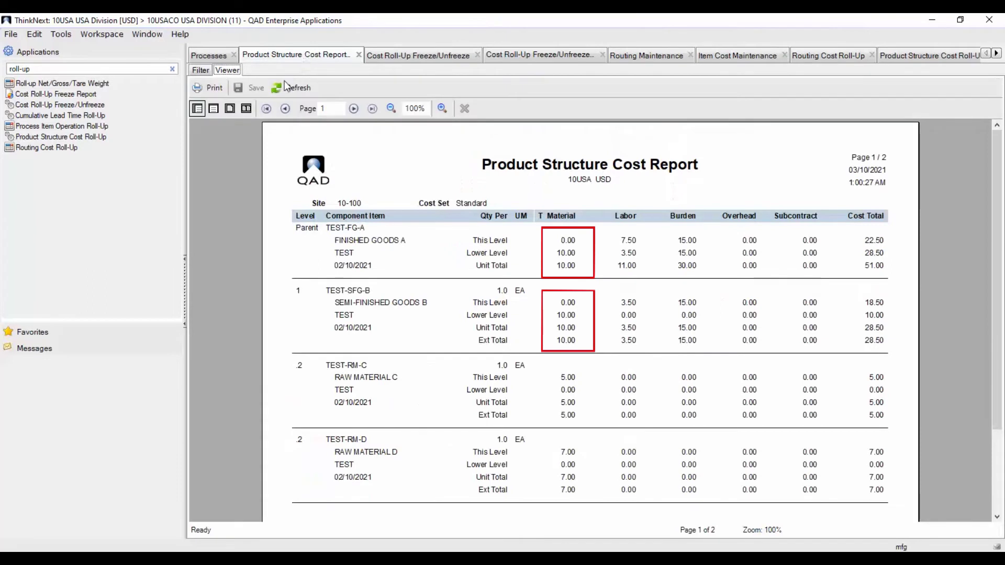
left_click(293, 90)
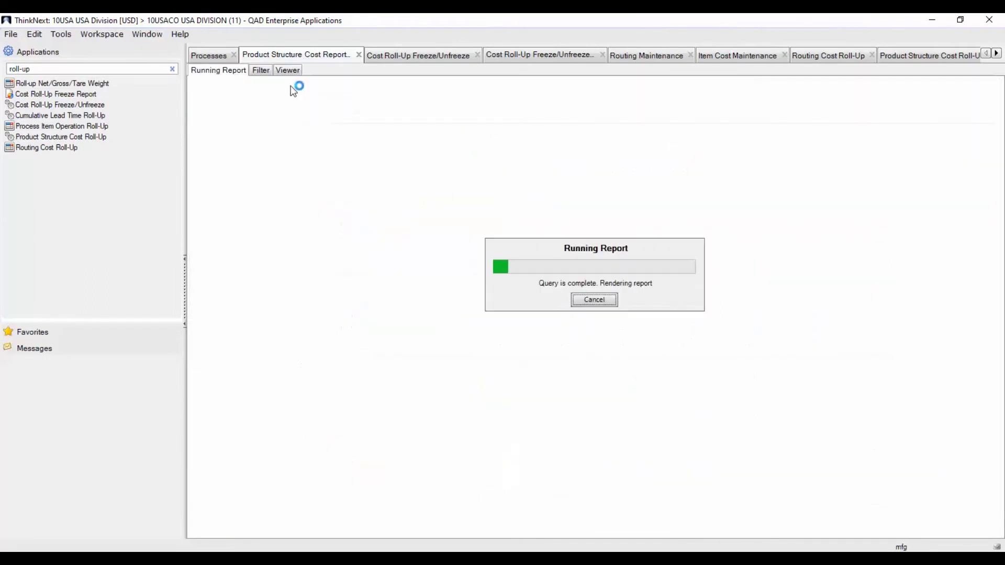